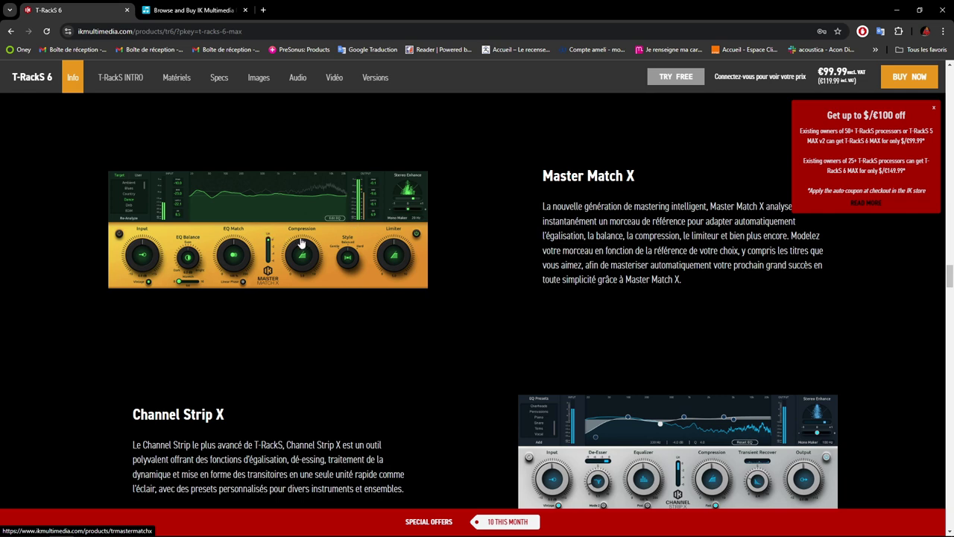
# - Browse IK Multimedia's product listing on Plugin Boutique and open the IK Multimedia T-RackS 6 page
pyautogui.click(198, 12)
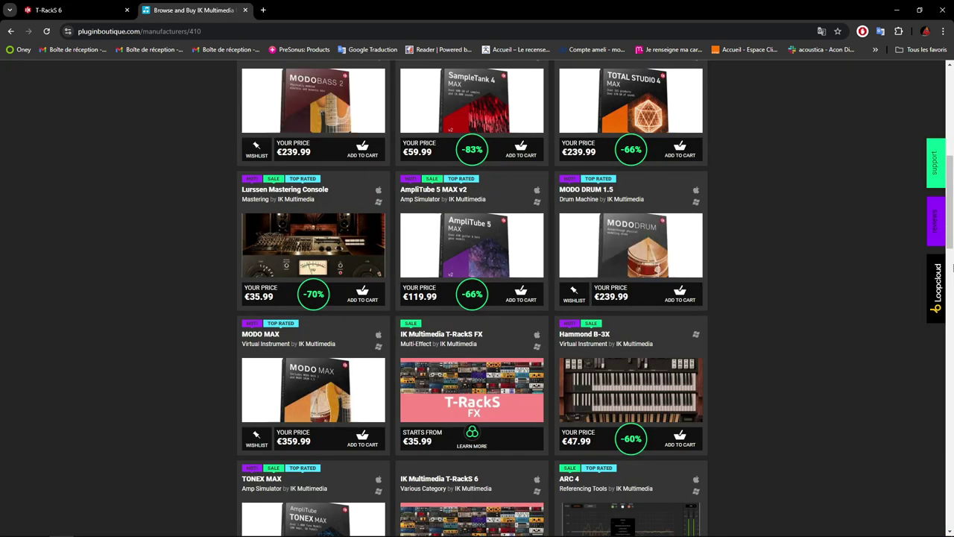
pyautogui.moveTo(952, 241); pyautogui.dragTo(952, 207)
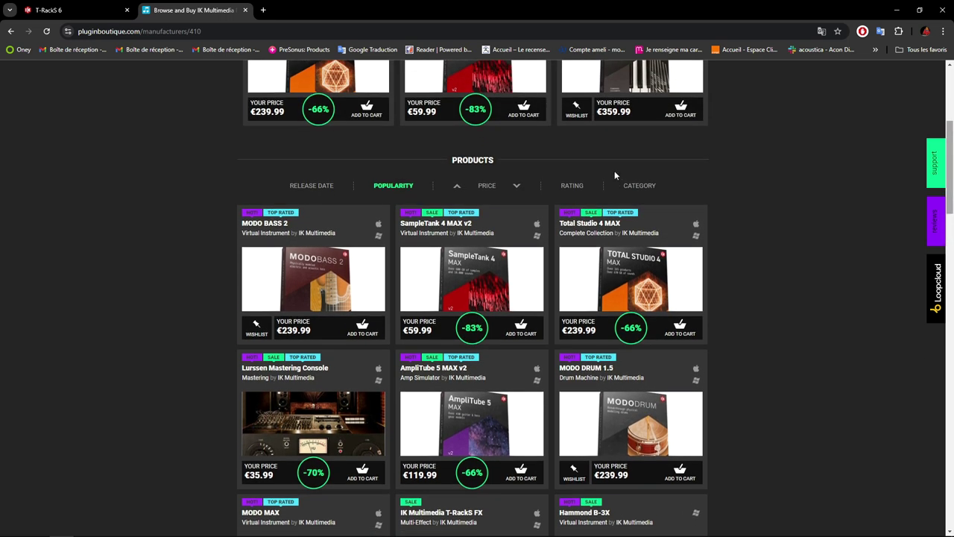
pyautogui.scroll(-3, 650, 167)
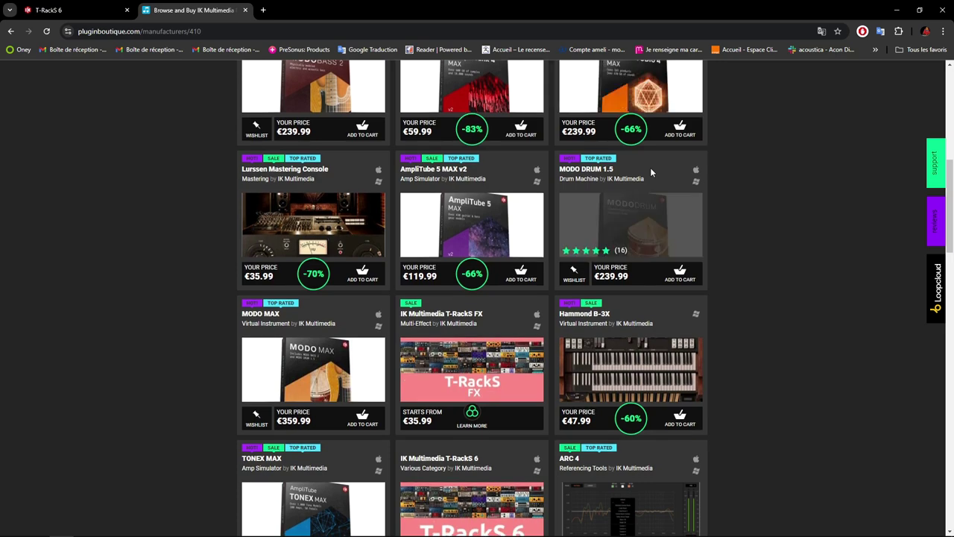
pyautogui.scroll(4, 650, 167)
pyautogui.scroll(2, 650, 173)
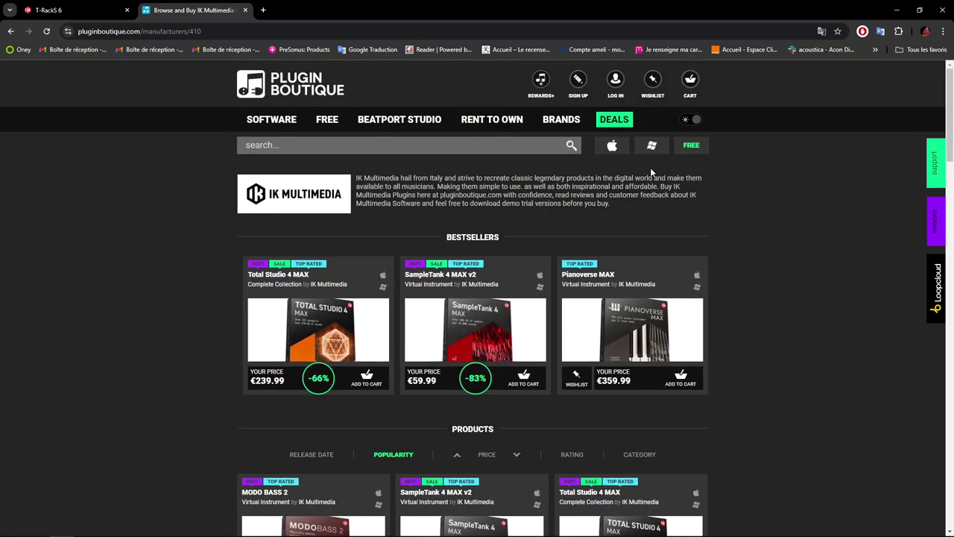
pyautogui.scroll(-3, 650, 173)
pyautogui.scroll(-5, 650, 172)
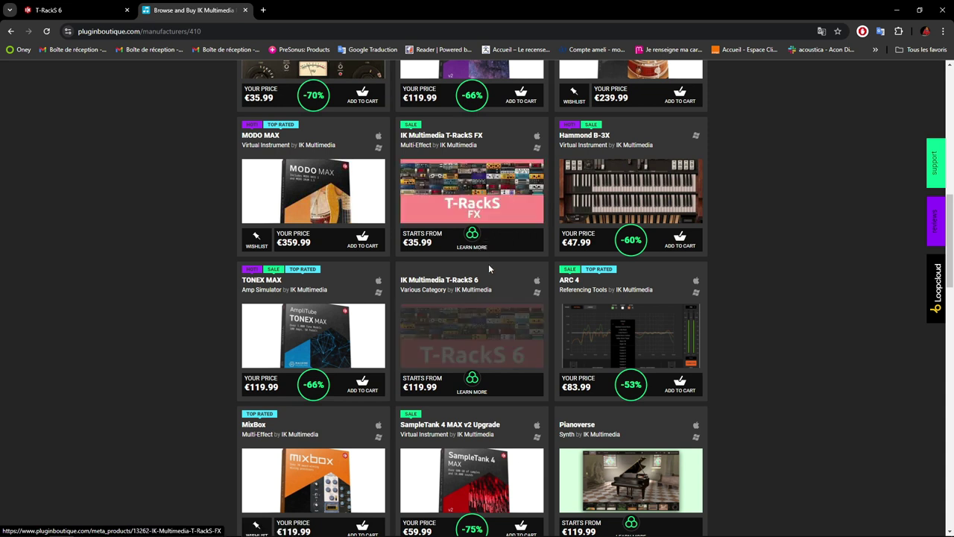
pyautogui.click(477, 340)
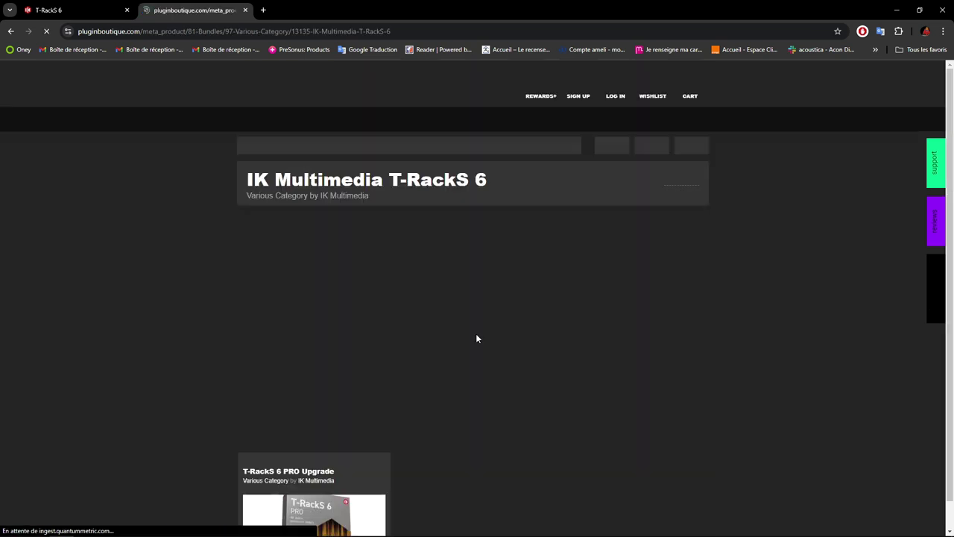
pyautogui.scroll(-2, 477, 339)
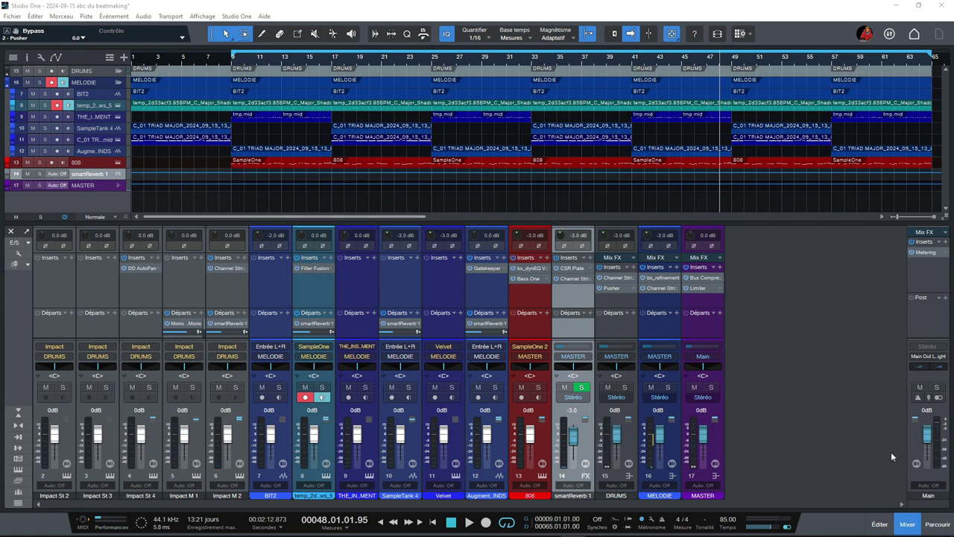
# - In Studio One, show the effects browser and open Channel Strip X on the Impact M 2 channel in a larger window
pyautogui.click(943, 525)
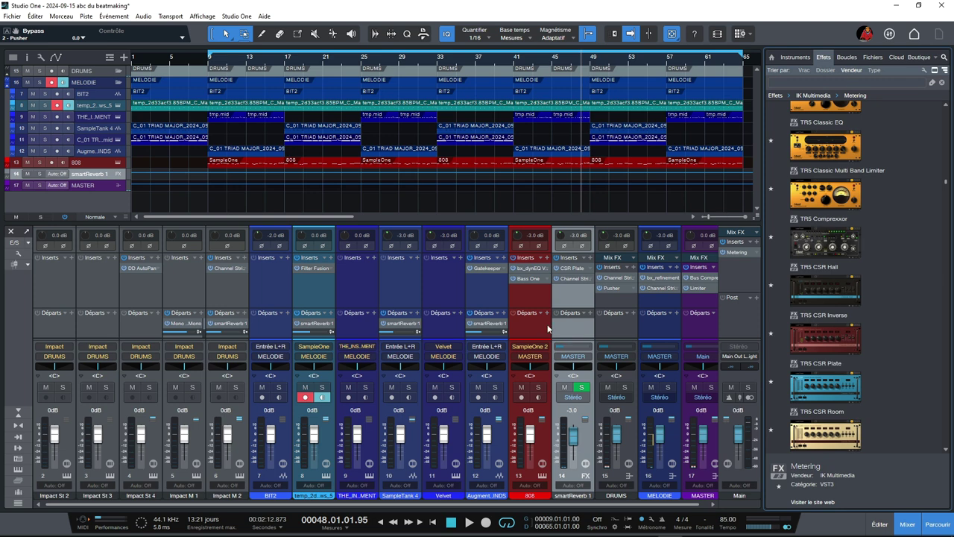
pyautogui.click(223, 269)
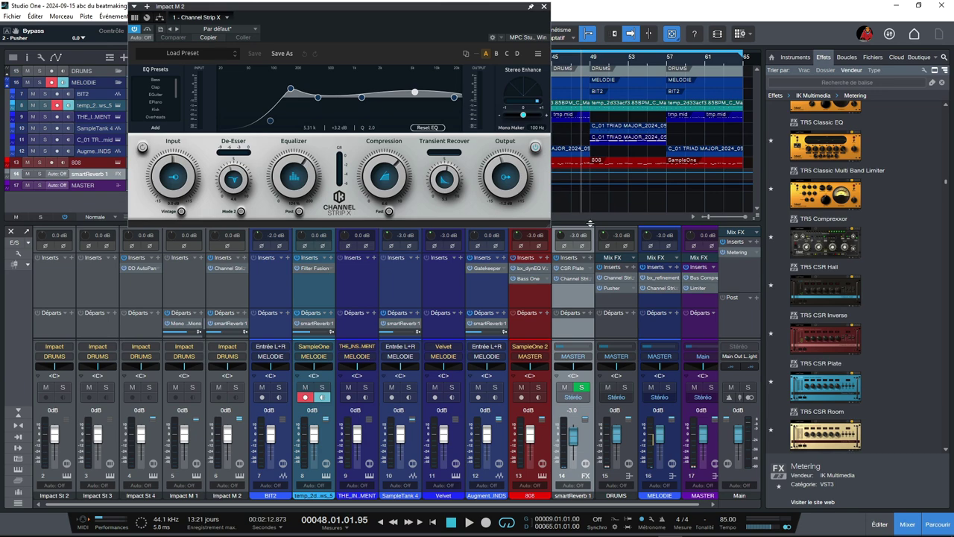
pyautogui.moveTo(548, 224); pyautogui.dragTo(685, 327)
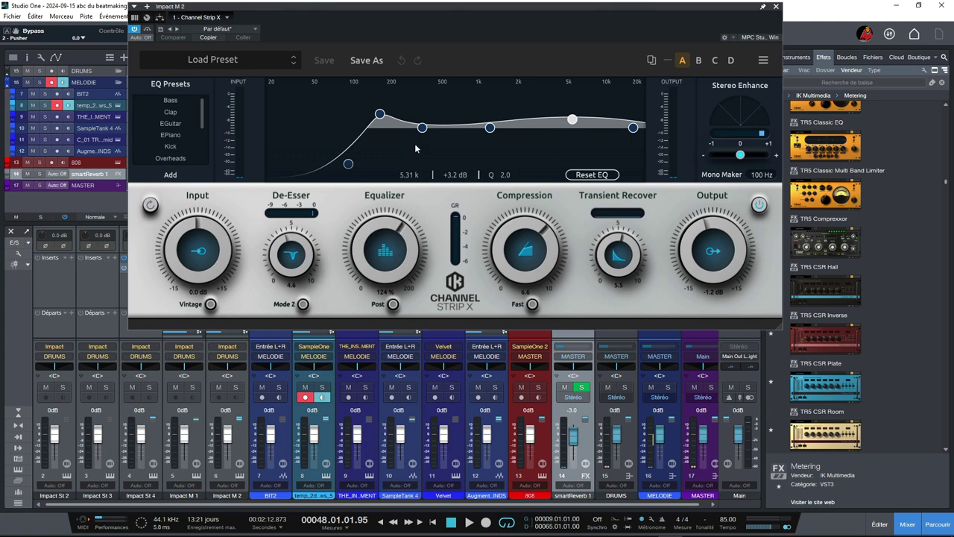
# - Reshape Channel Strip X's low end on Impact M 2: equalizer amount 127%, low boost at 139 Hz and +7.3 dB, next band lowered; close it
pyautogui.moveTo(388, 252)
pyautogui.mouseDown()
pyautogui.moveTo(390, 279)
pyautogui.moveTo(389, 237)
pyautogui.moveTo(393, 311)
pyautogui.moveTo(388, 251)
pyautogui.mouseUp()
pyautogui.moveTo(350, 167); pyautogui.dragTo(358, 193)
pyautogui.moveTo(380, 114); pyautogui.dragTo(423, 139)
pyautogui.moveTo(373, 117); pyautogui.dragTo(371, 110)
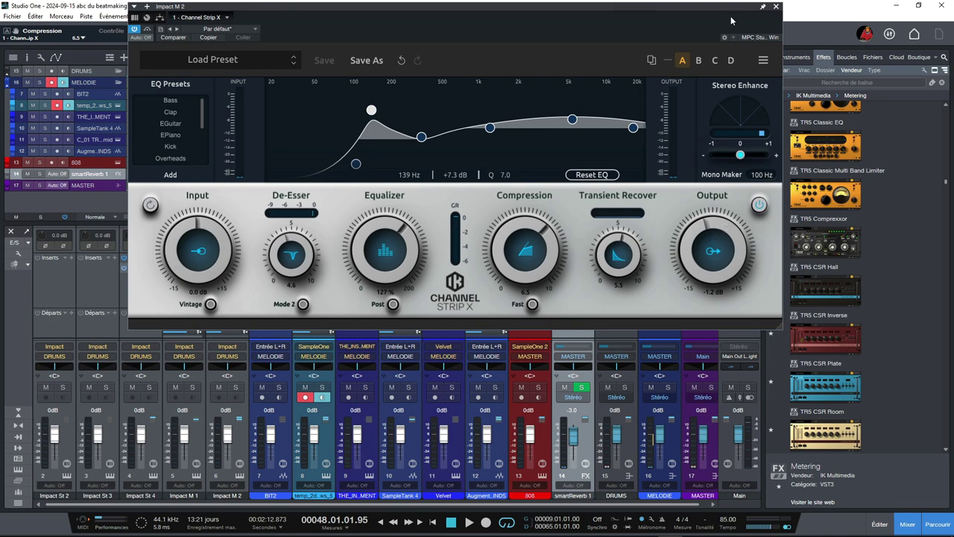
pyautogui.click(777, 6)
# - View the Bass One plug-in on the 808 channel in an enlarged, repositioned window, and close it
pyautogui.click(530, 280)
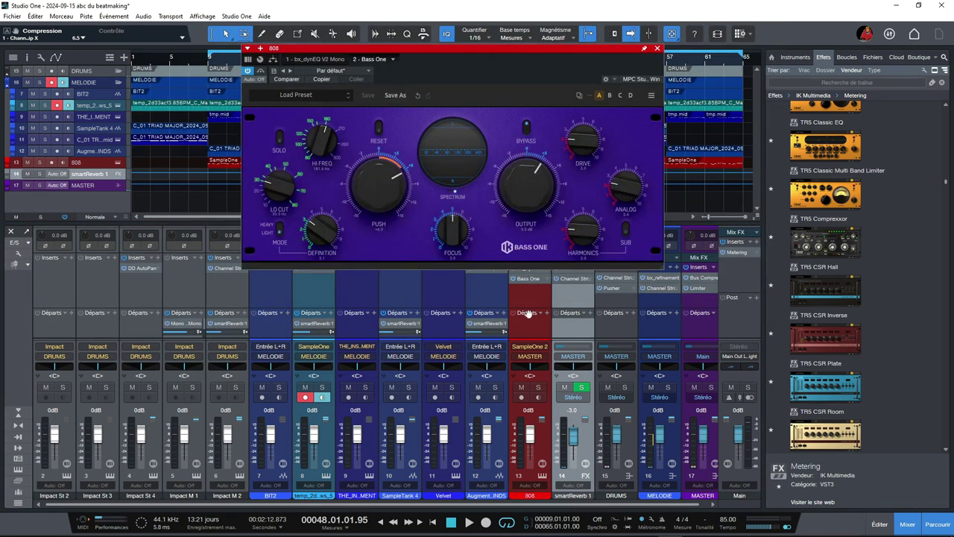
pyautogui.moveTo(660, 266); pyautogui.dragTo(862, 365)
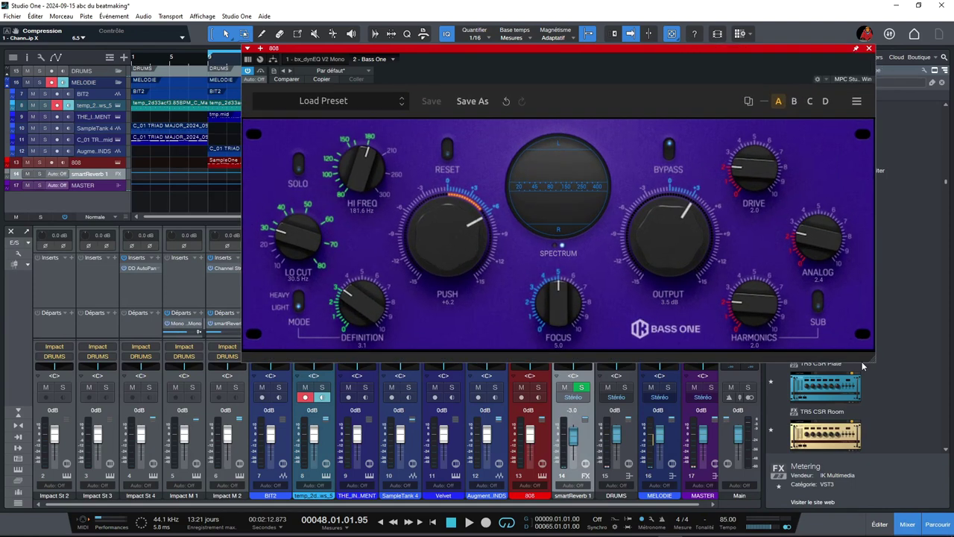
pyautogui.moveTo(613, 49); pyautogui.dragTo(460, 83)
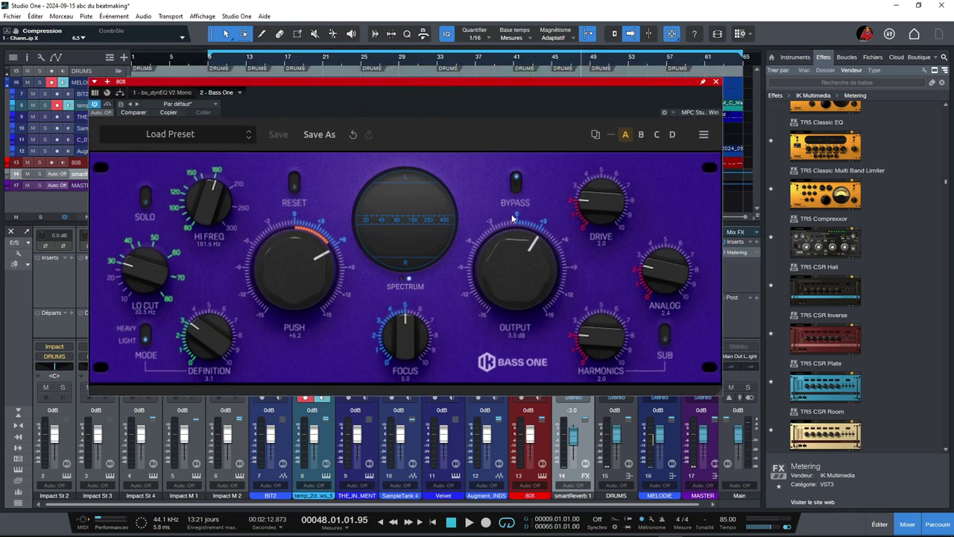
pyautogui.click(716, 82)
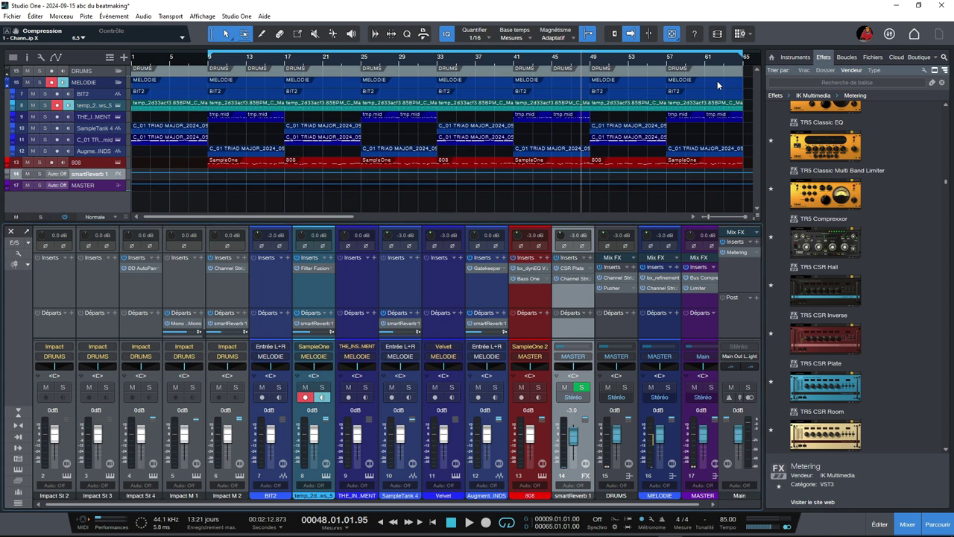
# - Examine the Pusher plug-in's four-band settings on the DRUMS bus in an enlarged window, and close it
pyautogui.click(611, 289)
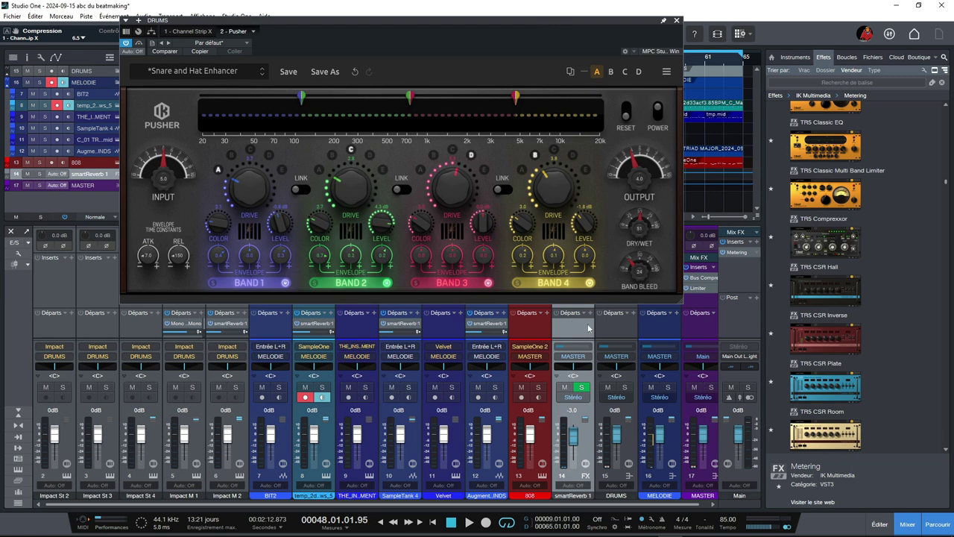
pyautogui.moveTo(675, 301); pyautogui.dragTo(947, 417)
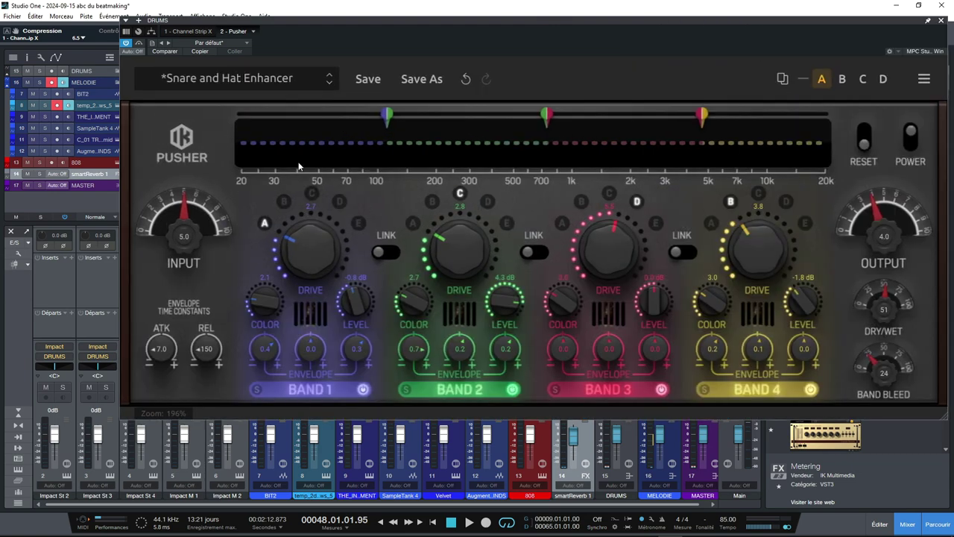
pyautogui.moveTo(513, 19); pyautogui.dragTo(427, 36)
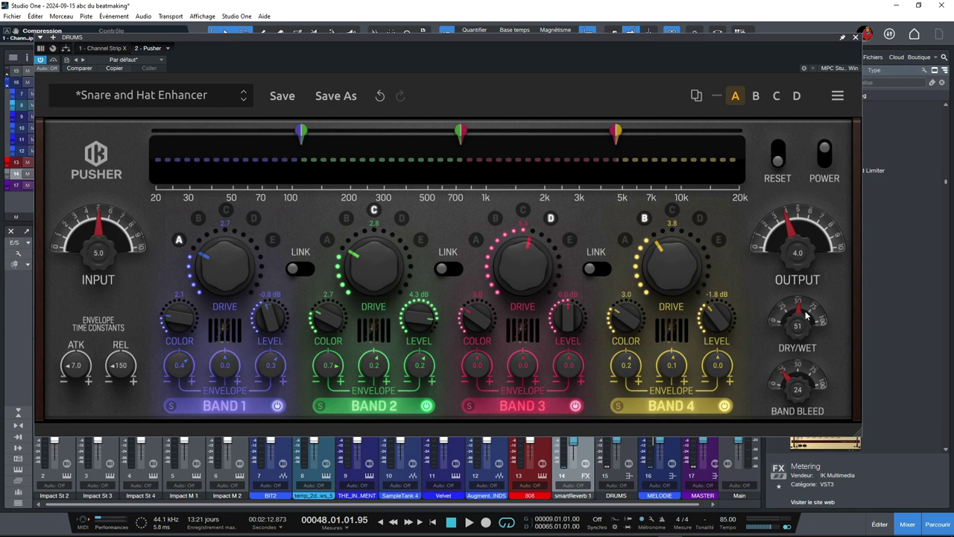
pyautogui.click(855, 38)
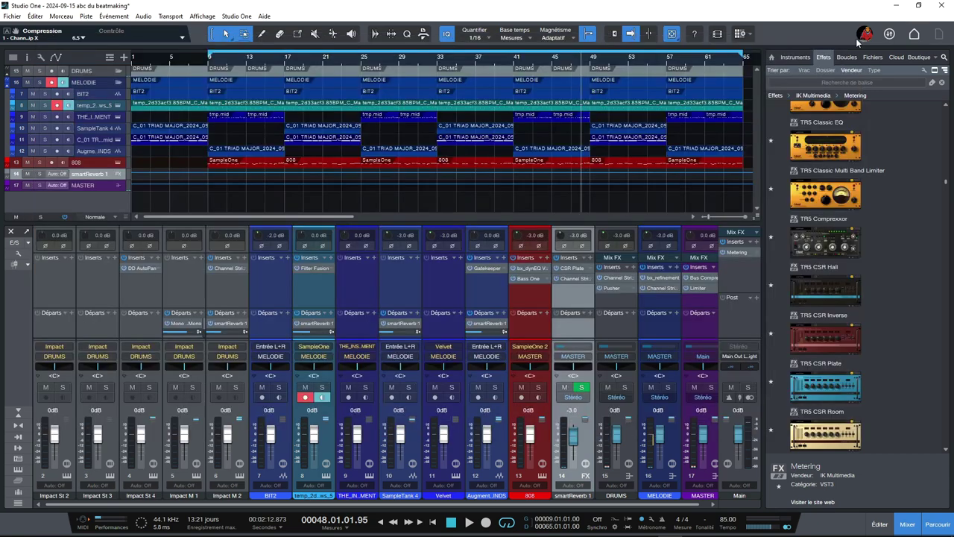
# - View the Bus Compressor and Limiter settings on the MASTER bus, and close the plug-in window
pyautogui.click(703, 282)
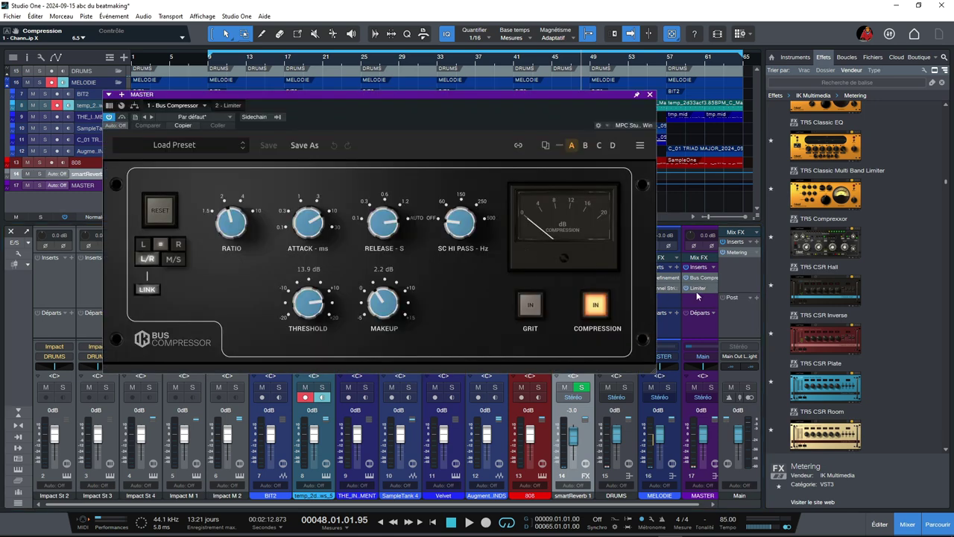
pyautogui.click(697, 290)
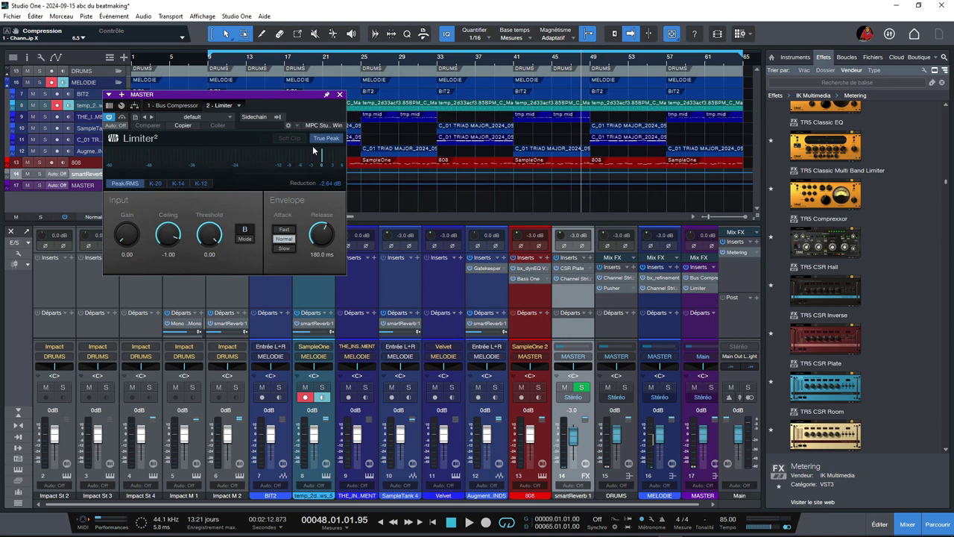
pyautogui.click(340, 97)
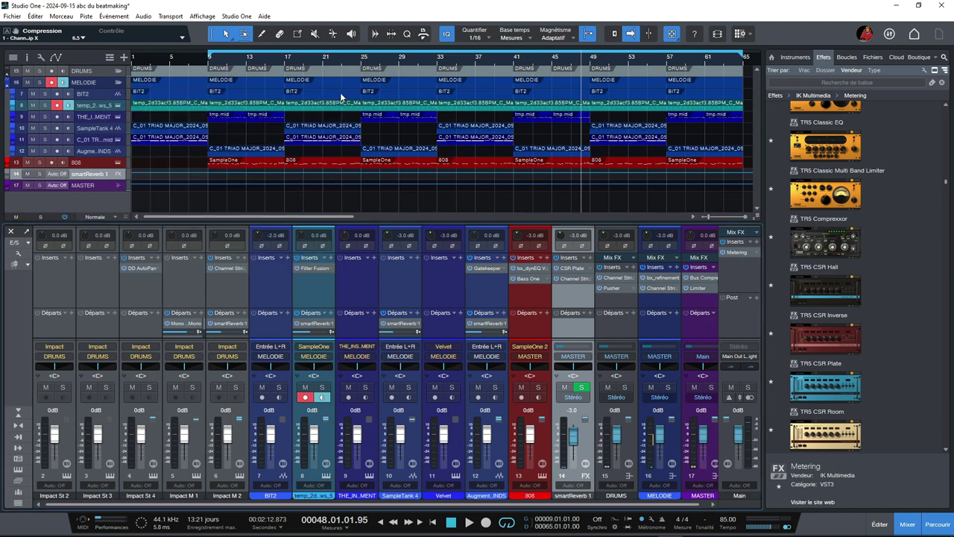
# - View the bx_refinement and Channel Strip X settings on the MELODIE bus, and close the plug-in window
pyautogui.click(657, 278)
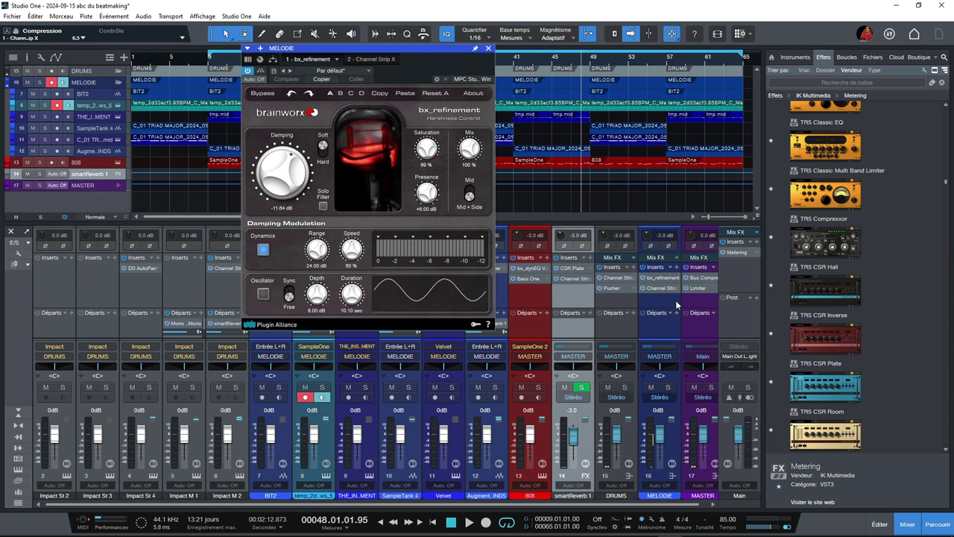
pyautogui.click(657, 289)
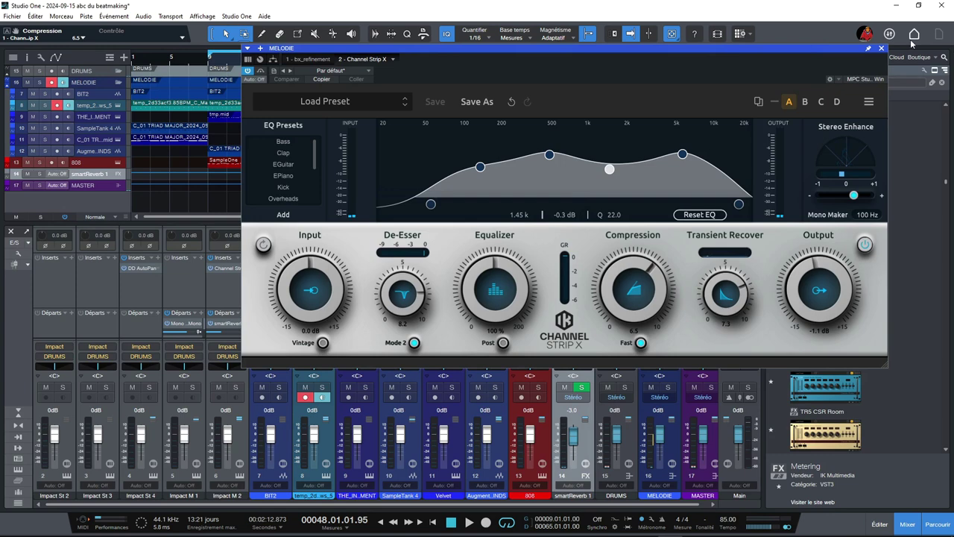
pyautogui.click(882, 48)
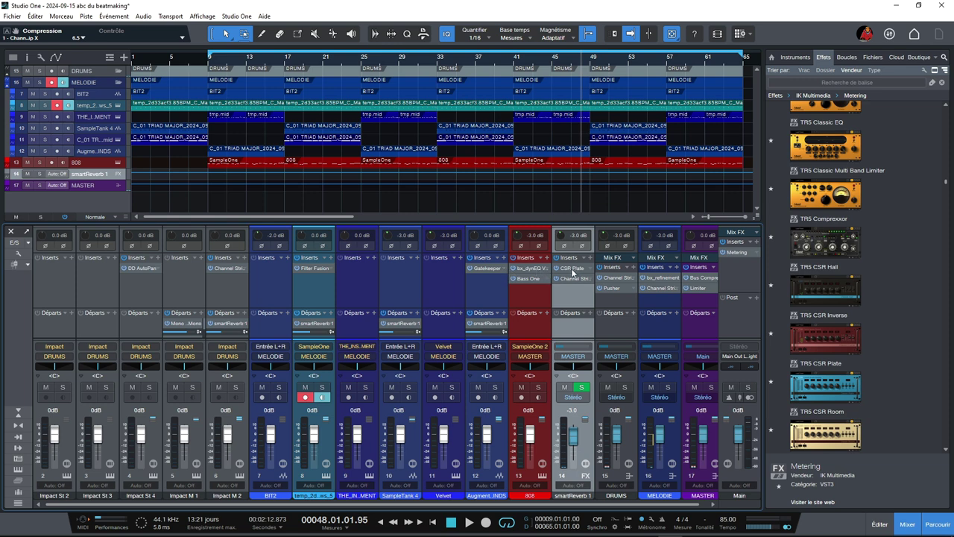
# - Examine the CSR Plate reverb and the enlarged Channel Strip X on the smartReverb 1 channel, closing each window
pyautogui.click(572, 269)
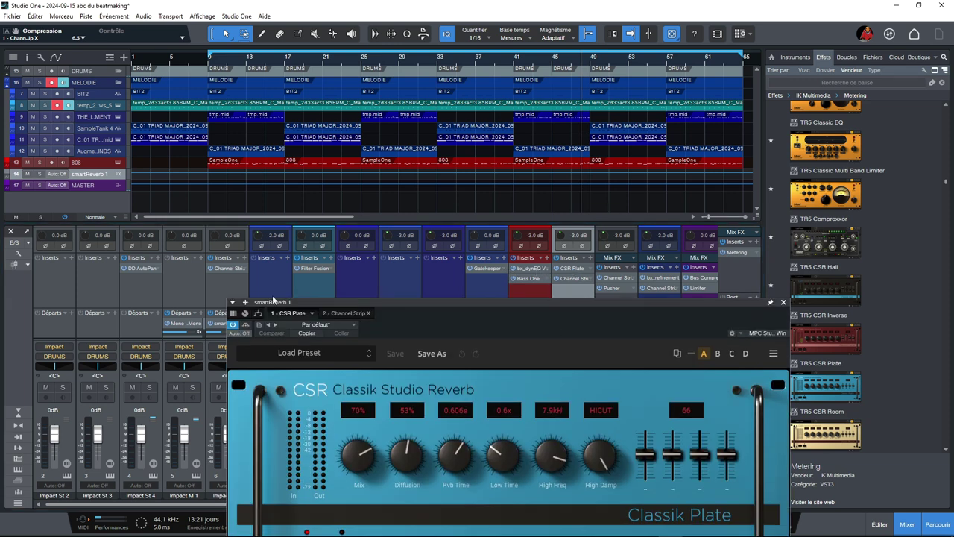
pyautogui.moveTo(565, 302); pyautogui.dragTo(492, 205)
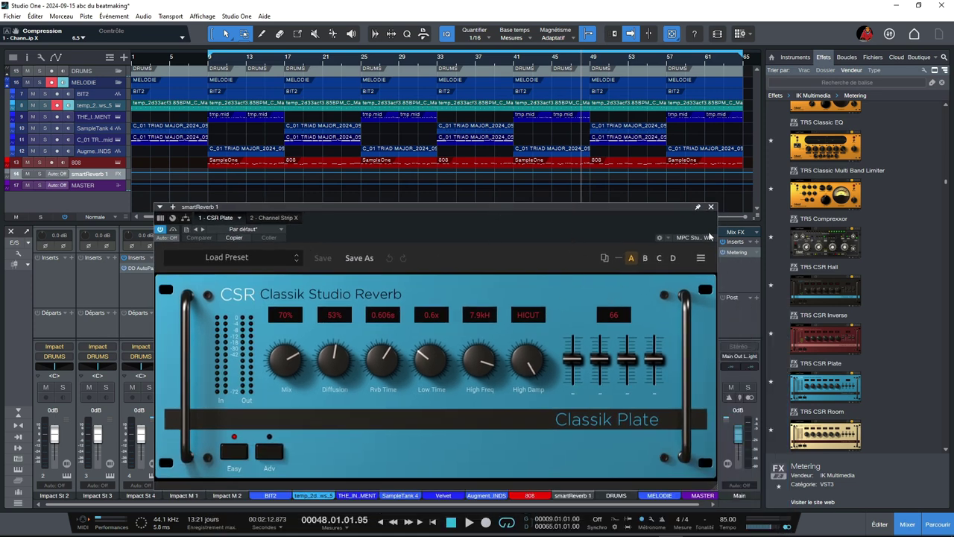
pyautogui.click(711, 207)
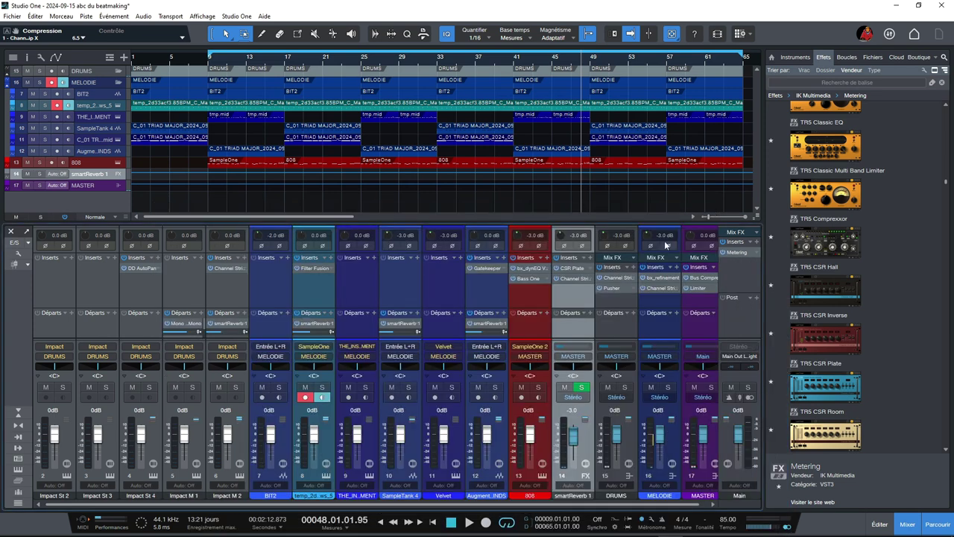
pyautogui.click(570, 279)
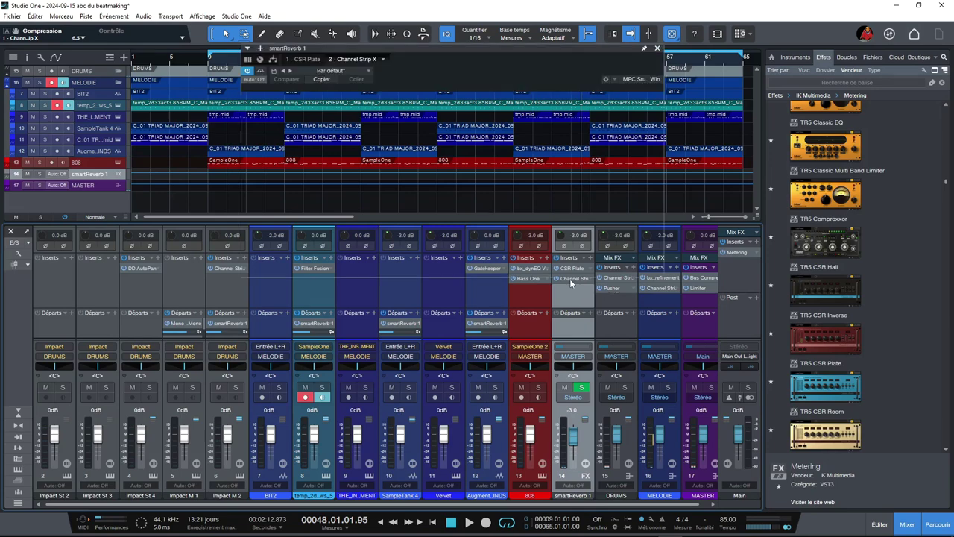
pyautogui.moveTo(659, 267); pyautogui.dragTo(804, 363)
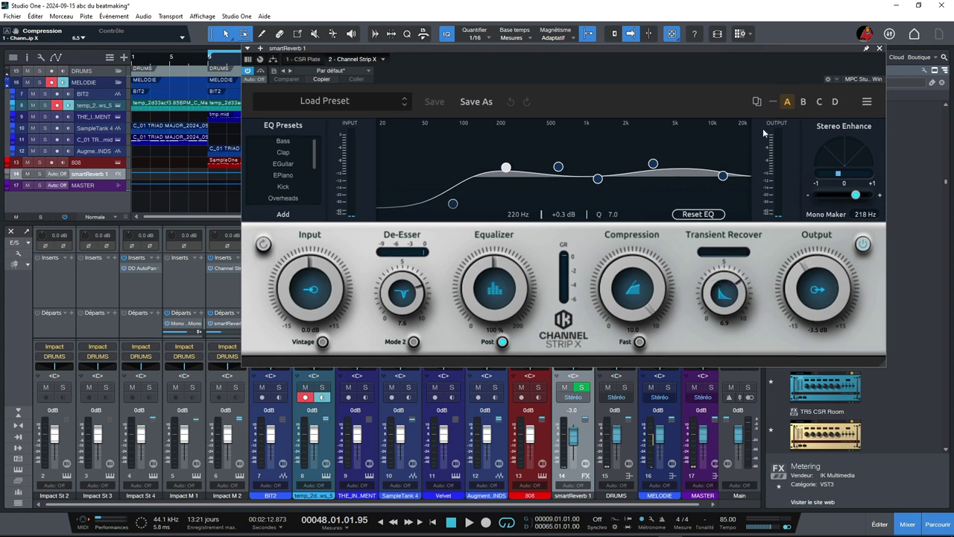
pyautogui.click(880, 49)
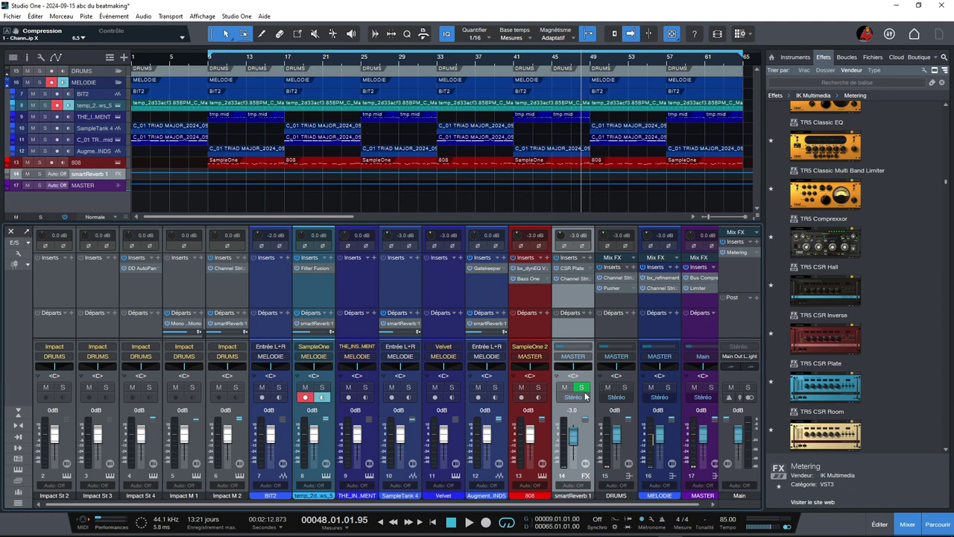
# - Play the song from the beginning with the smartReverb 1 channel soloed
pyautogui.press('Home')
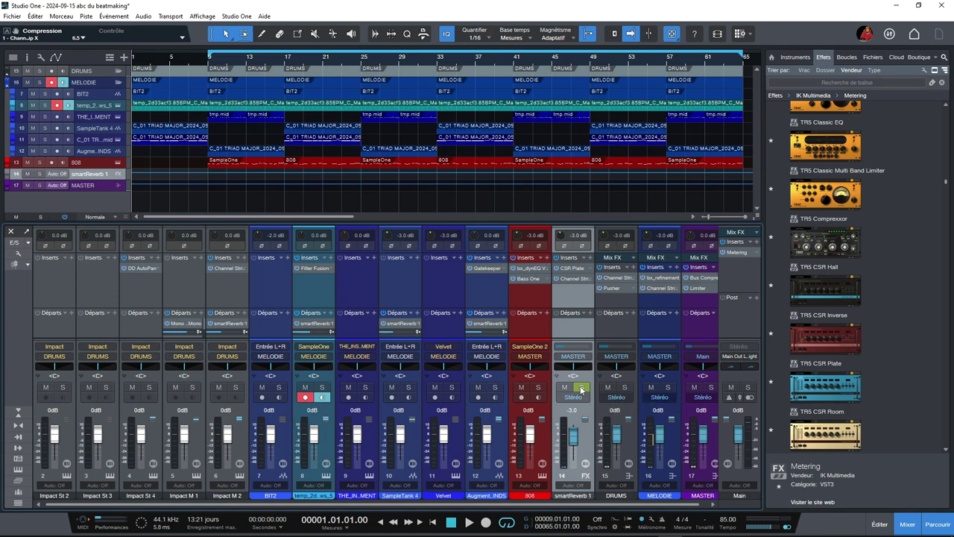
pyautogui.press('space')
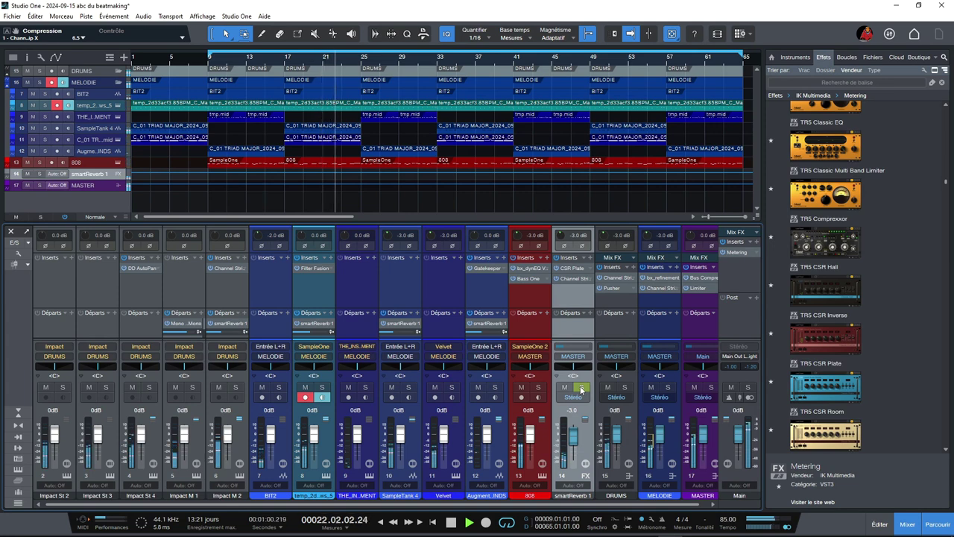
pyautogui.click(582, 388)
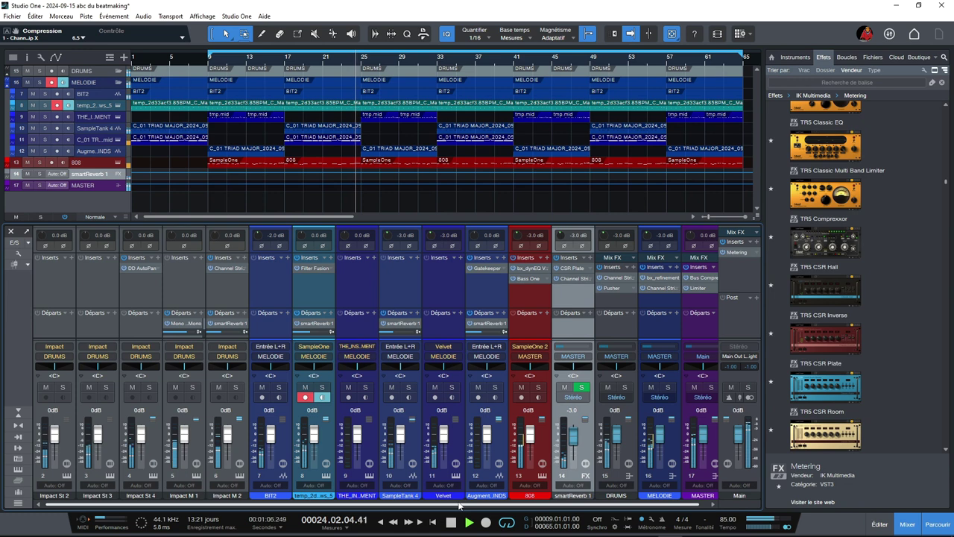
pyautogui.moveTo(459, 506); pyautogui.dragTo(468, 507)
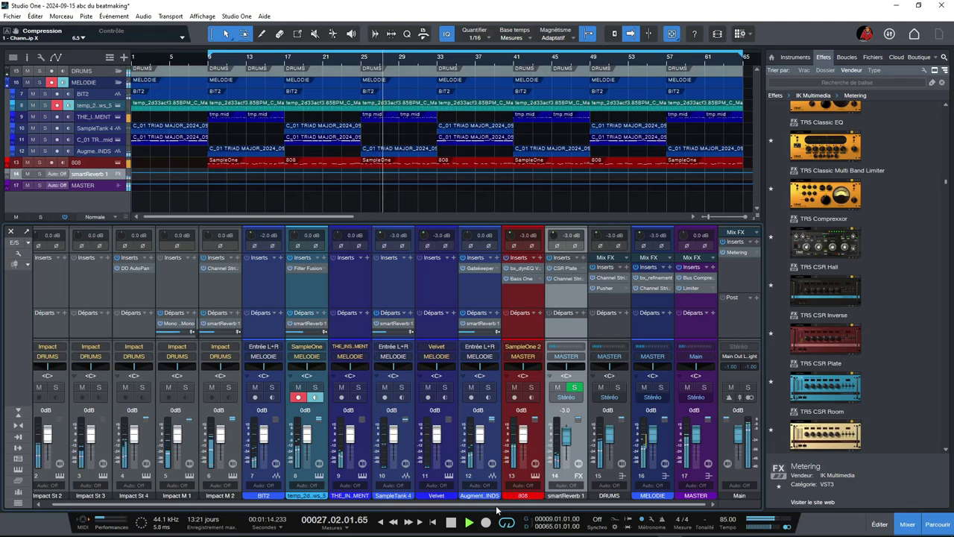
# - Stop playback, view the Sample One XT instrument on the C_Major_Shadows_5 track, and close its window
pyautogui.press('space')
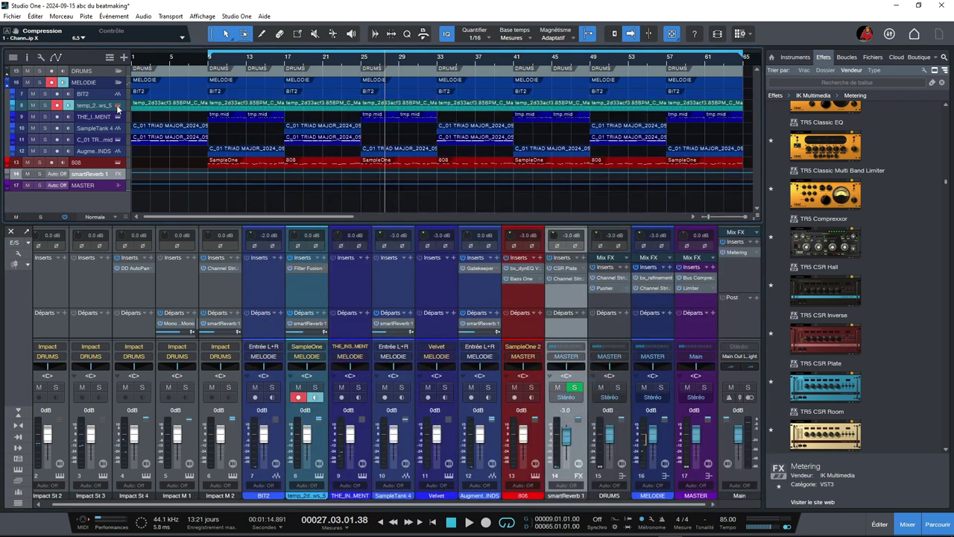
pyautogui.click(117, 109)
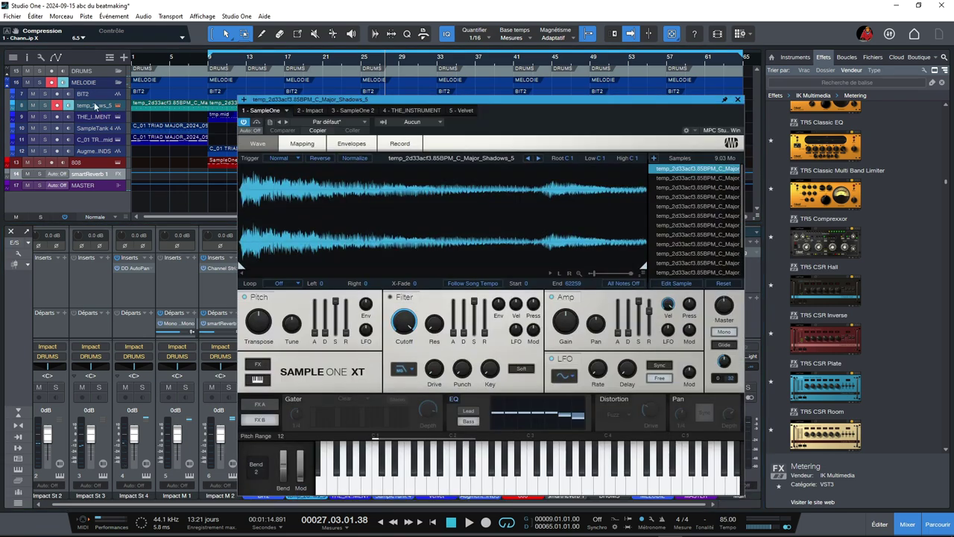
pyautogui.click(95, 105)
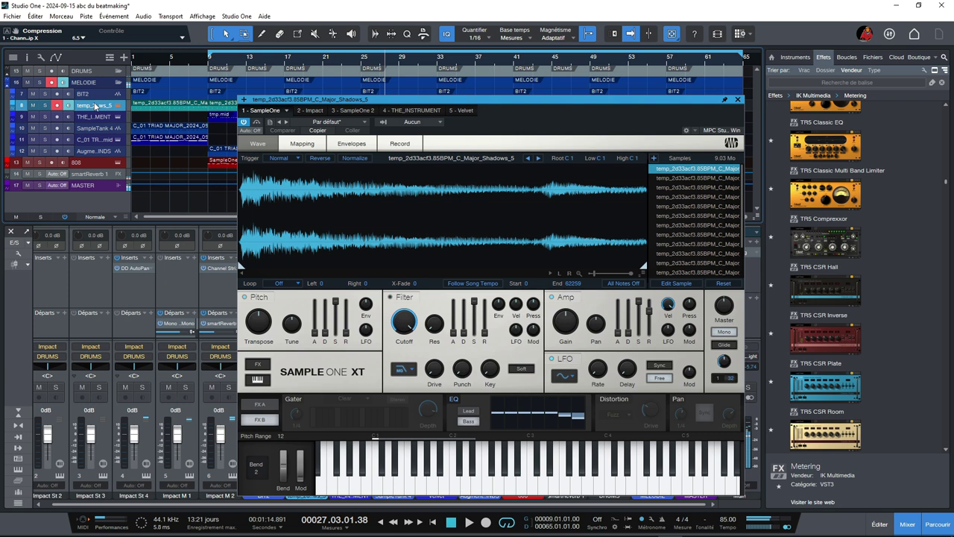
pyautogui.press('space')
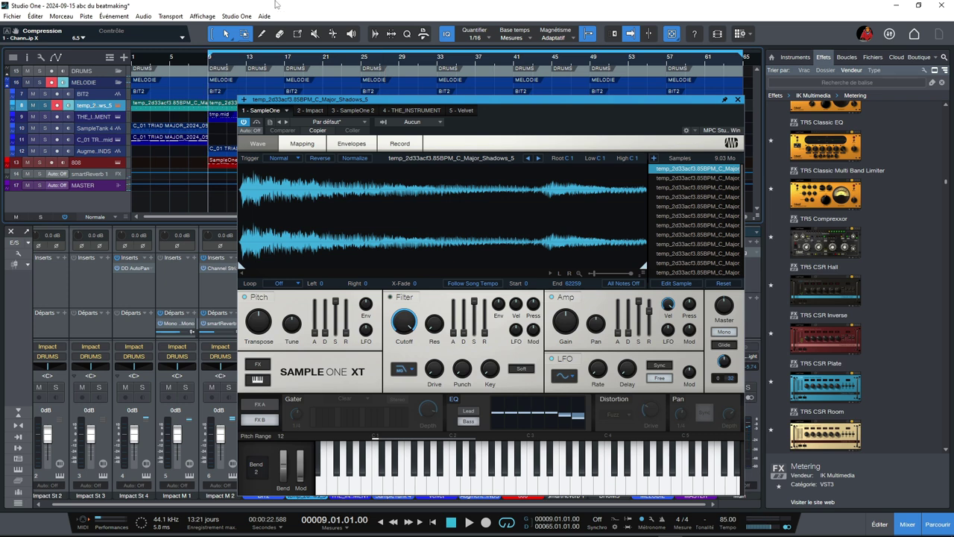
pyautogui.click(738, 100)
# - Play the C_Major_Shadows_5 channel soloed from bar 9 with its Filter Fusion insert open
pyautogui.click(315, 388)
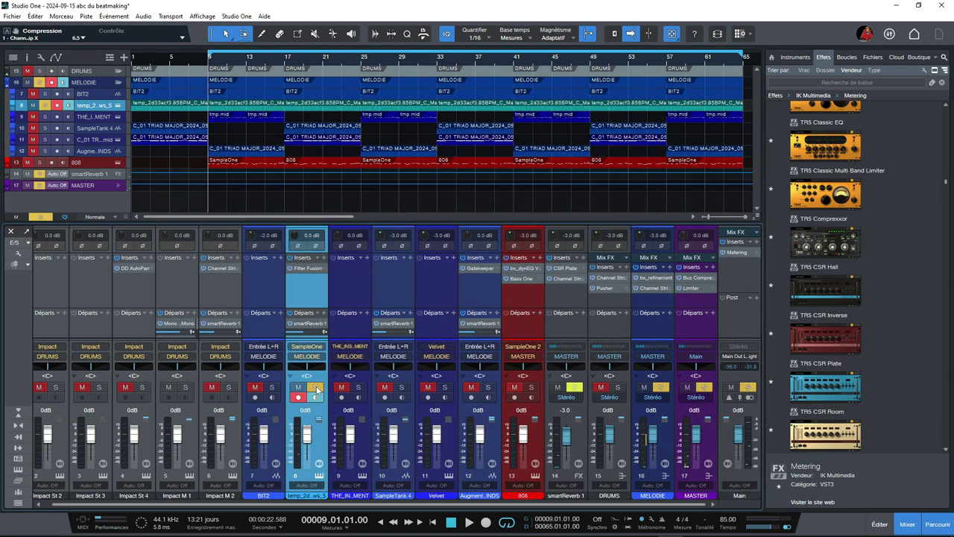
pyautogui.press('space')
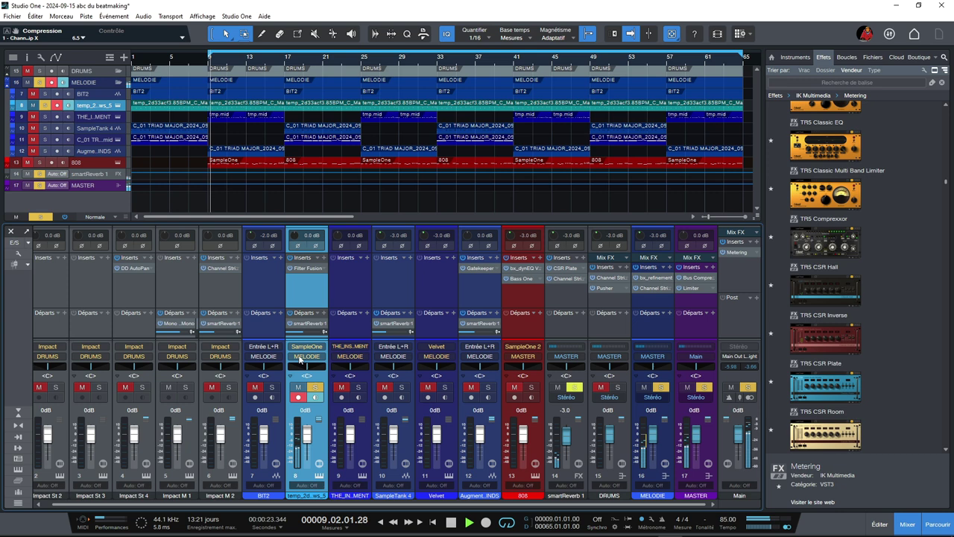
pyautogui.click(302, 269)
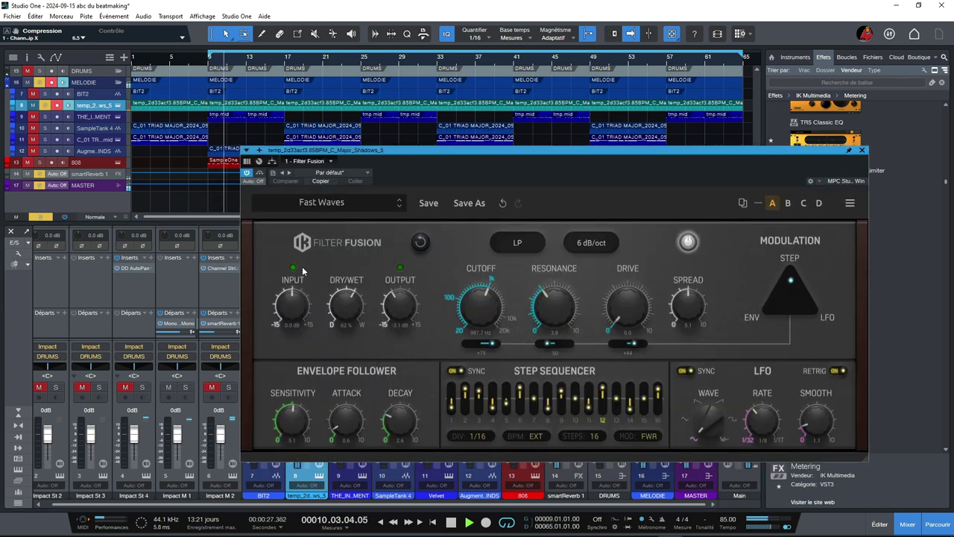
pyautogui.moveTo(324, 152); pyautogui.dragTo(235, 173)
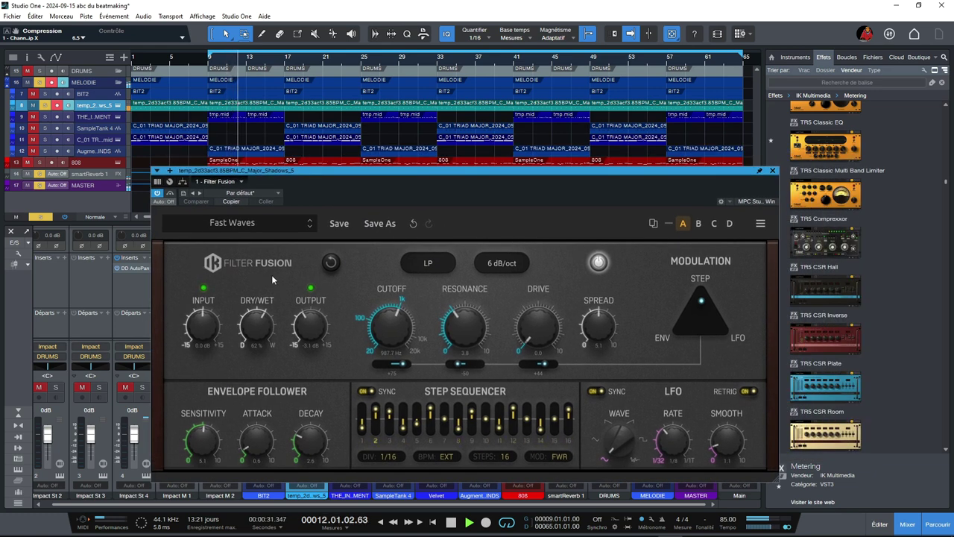
# - Compare the sound with and without Filter Fusion by bypassing and reactivating it twice during playback
pyautogui.click(157, 194)
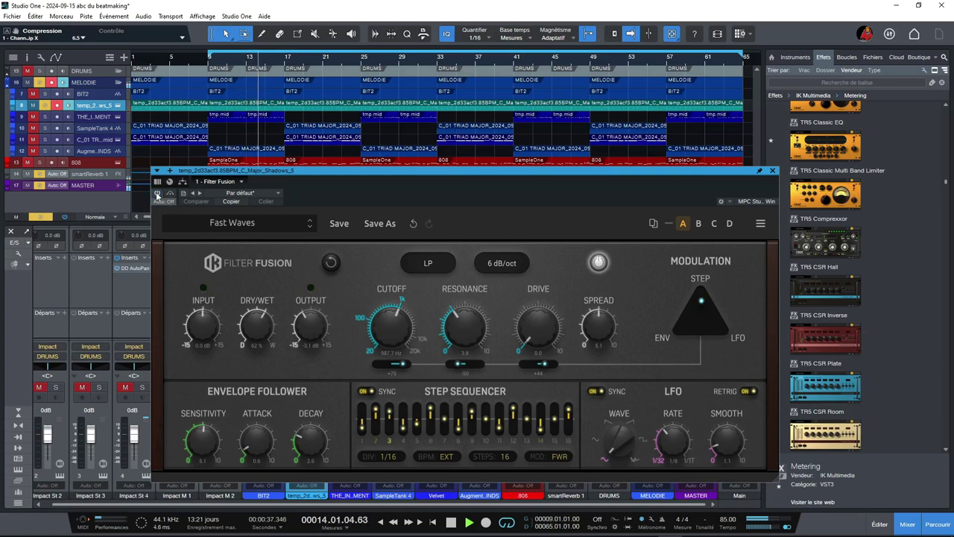
pyautogui.click(158, 194)
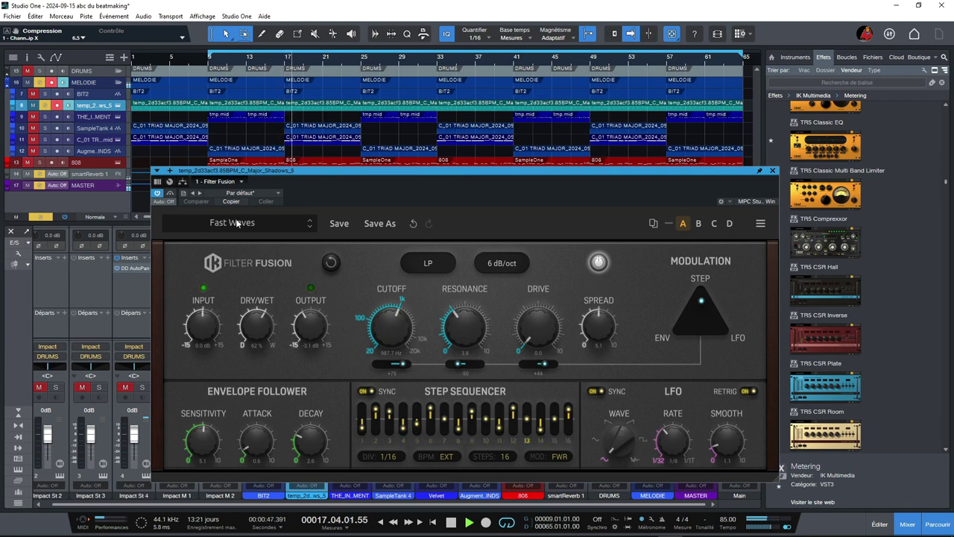
pyautogui.click(158, 195)
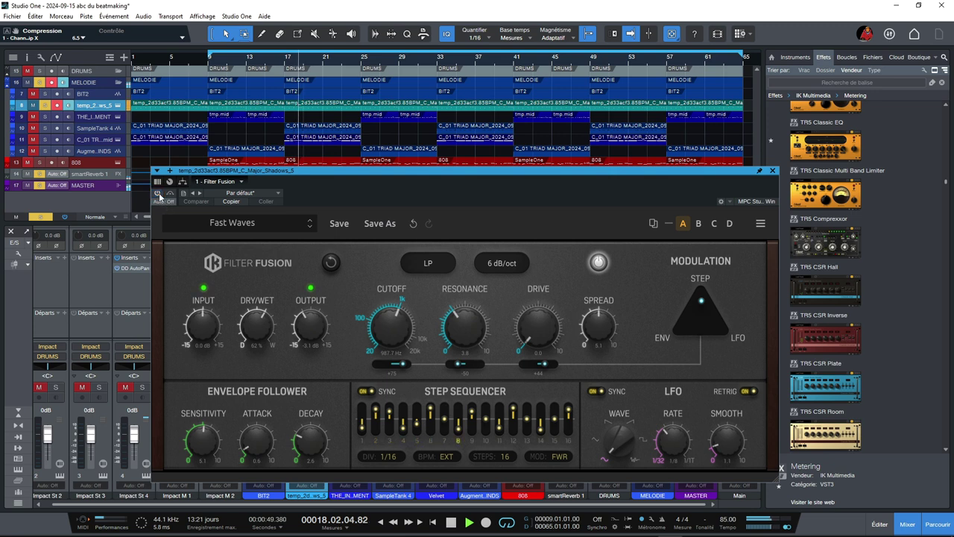
pyautogui.click(158, 195)
# - Shift the modulation point slightly towards the triangle's centre and examine Filter Fusion's filter type and slope options
pyautogui.moveTo(703, 301)
pyautogui.mouseDown()
pyautogui.moveTo(714, 325)
pyautogui.moveTo(683, 324)
pyautogui.moveTo(701, 308)
pyautogui.mouseUp()
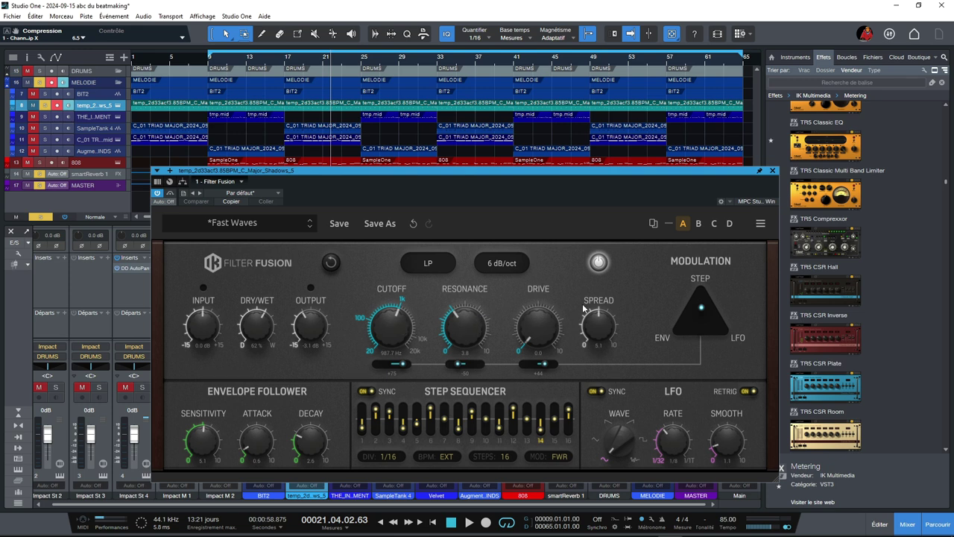
pyautogui.click(427, 266)
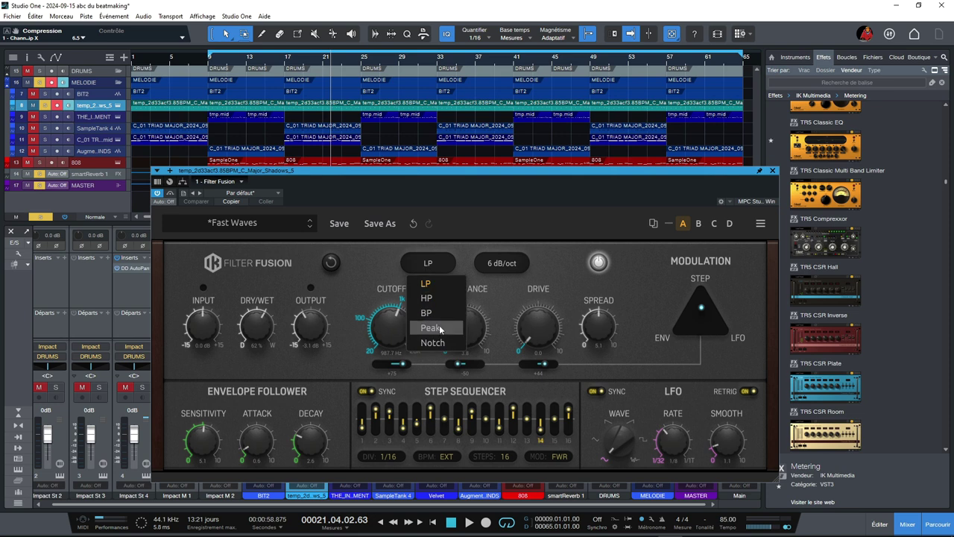
pyautogui.click(514, 270)
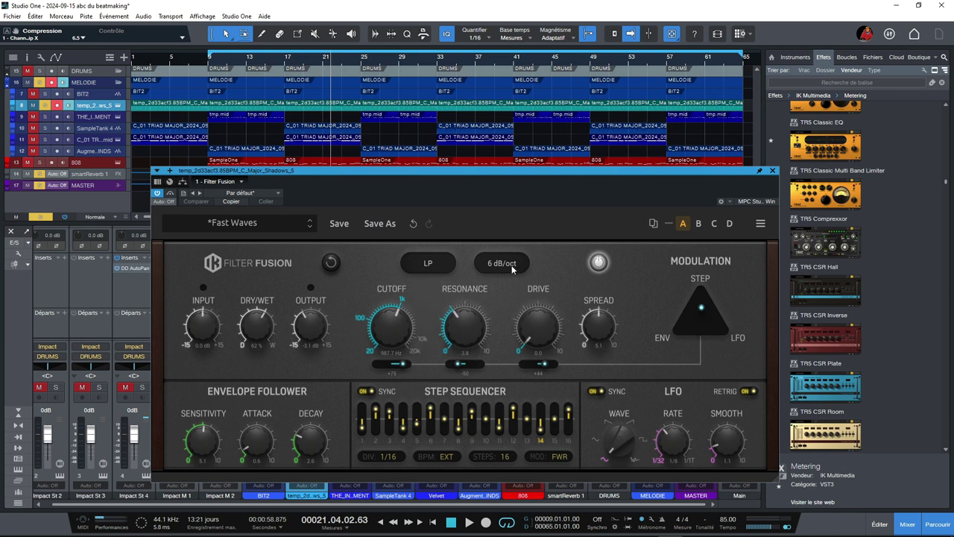
pyautogui.click(512, 269)
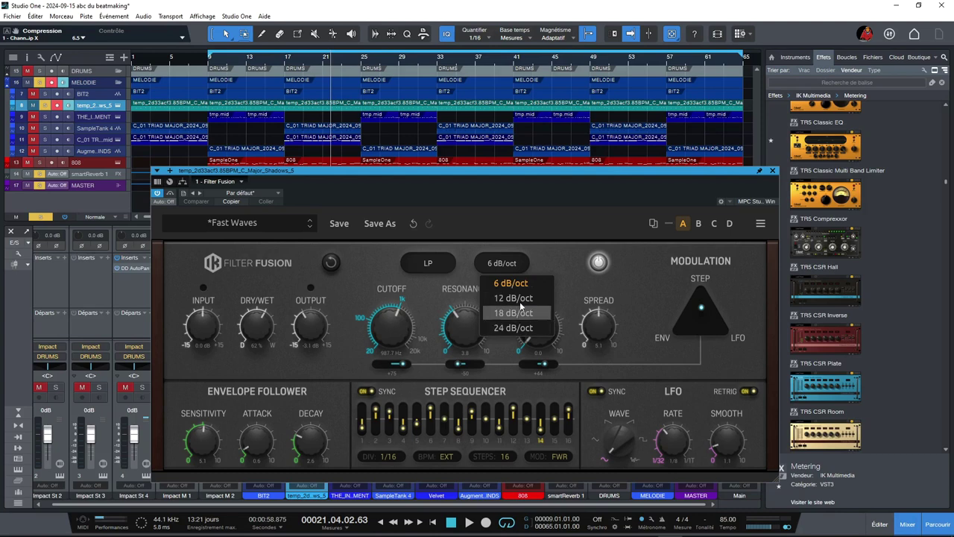
pyautogui.click(579, 281)
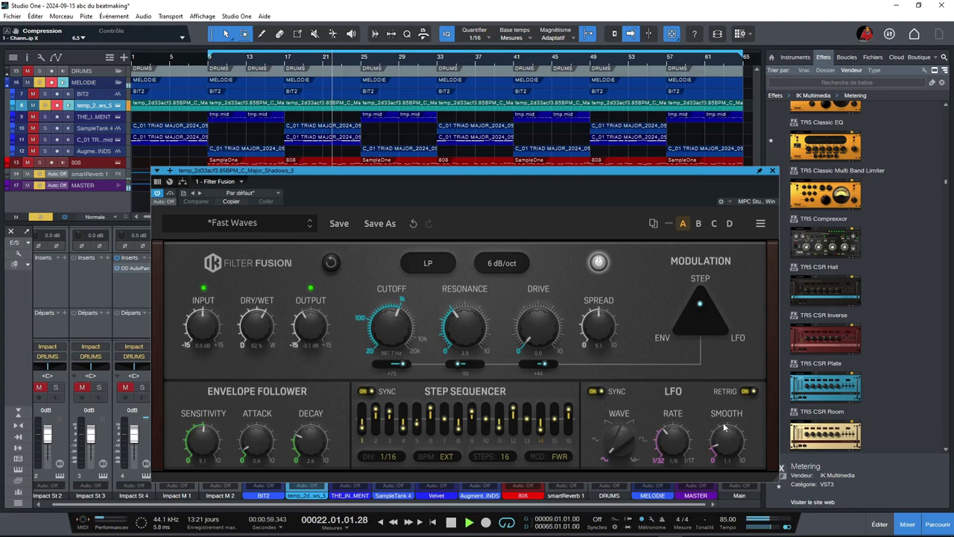
# - Move Filter Fusion's modulation point to LFO, to ENV and back near STEP, and close the plug-in window
pyautogui.moveTo(698, 305); pyautogui.dragTo(735, 351)
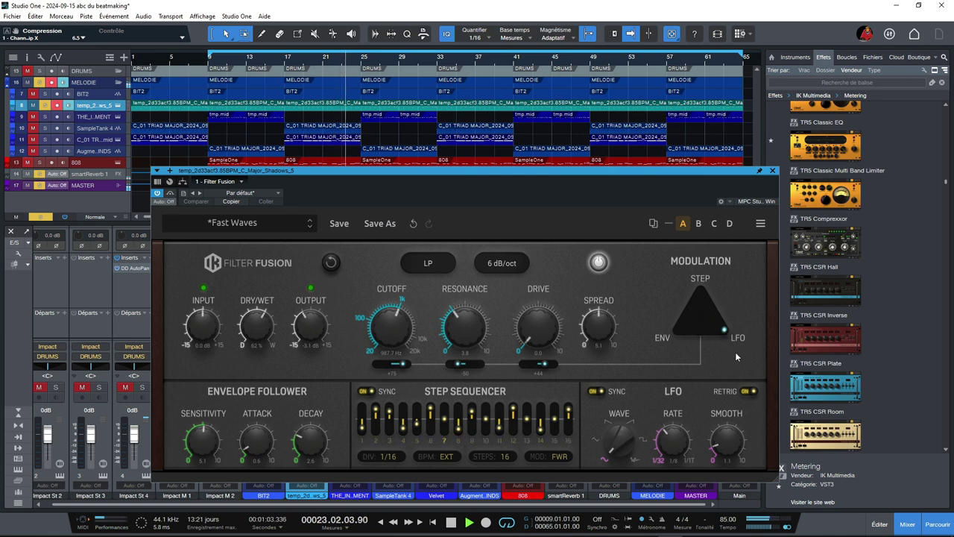
pyautogui.moveTo(736, 357); pyautogui.dragTo(671, 338)
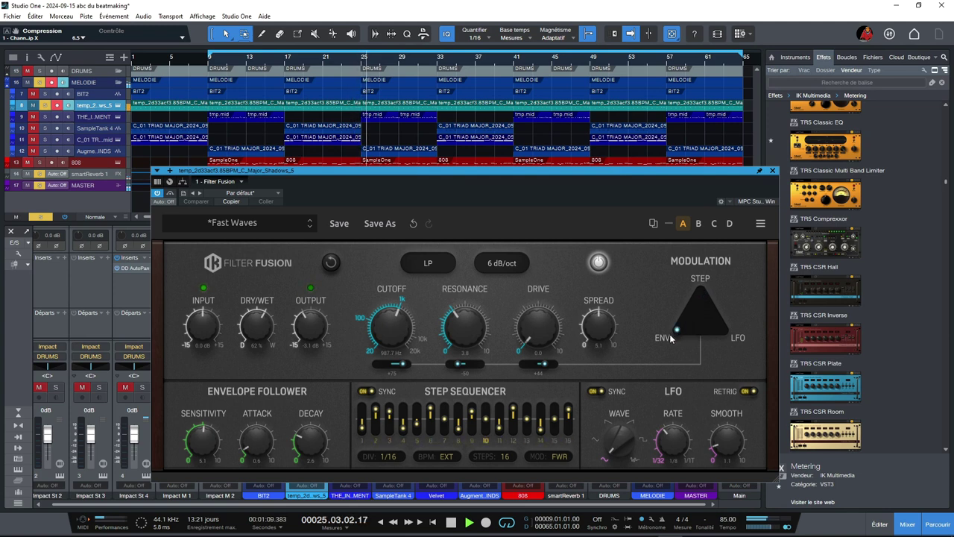
pyautogui.moveTo(671, 339); pyautogui.dragTo(701, 304)
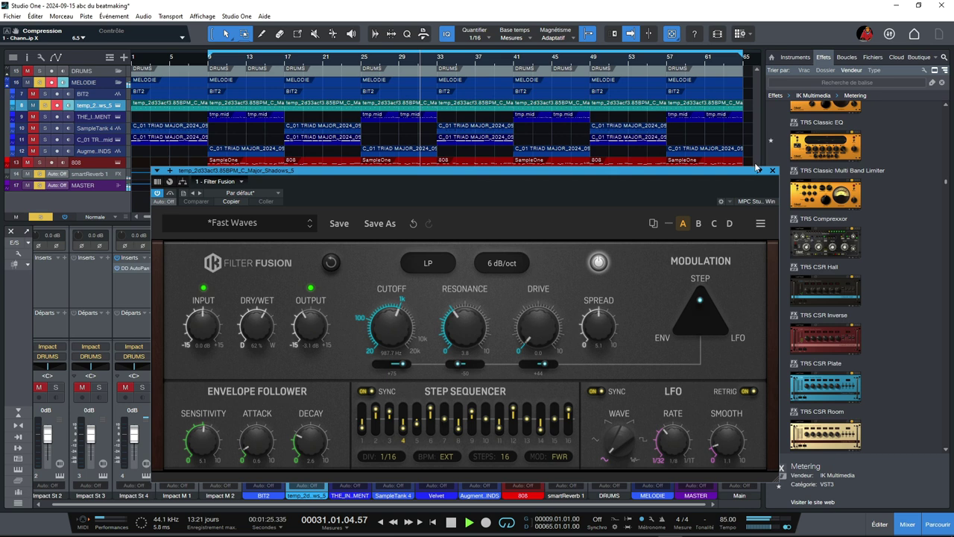
pyautogui.click(772, 170)
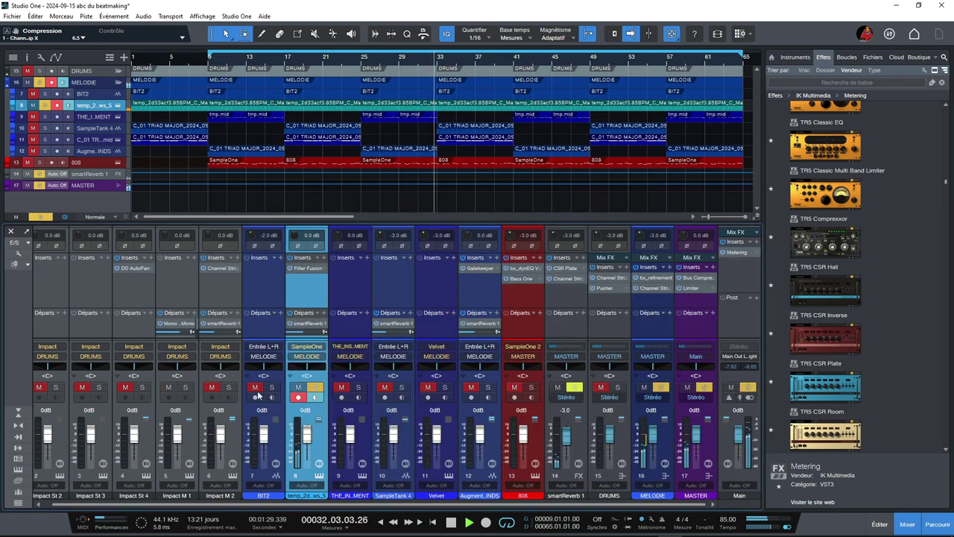
# - Unsolo the C_Major_Shadows_5 channel and solo the whole MELODIE bus
pyautogui.click(574, 387)
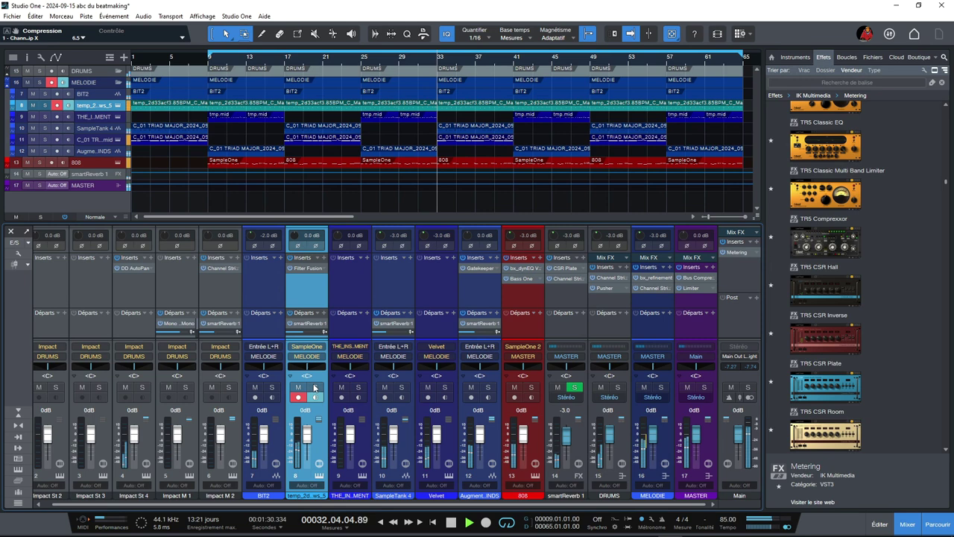
pyautogui.click(661, 386)
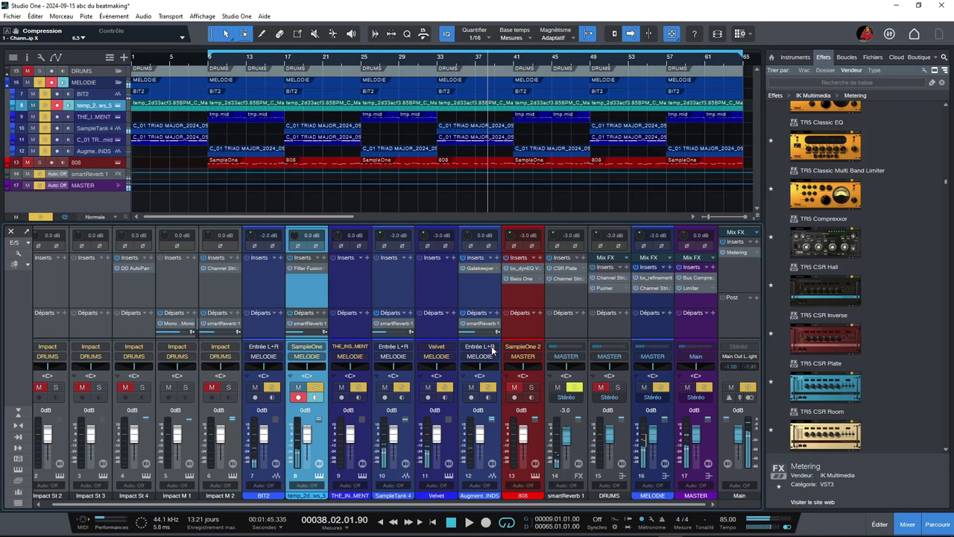
# - Solo only the Augmented WOODWINDS channel and play it from bar 25
pyautogui.click(490, 386)
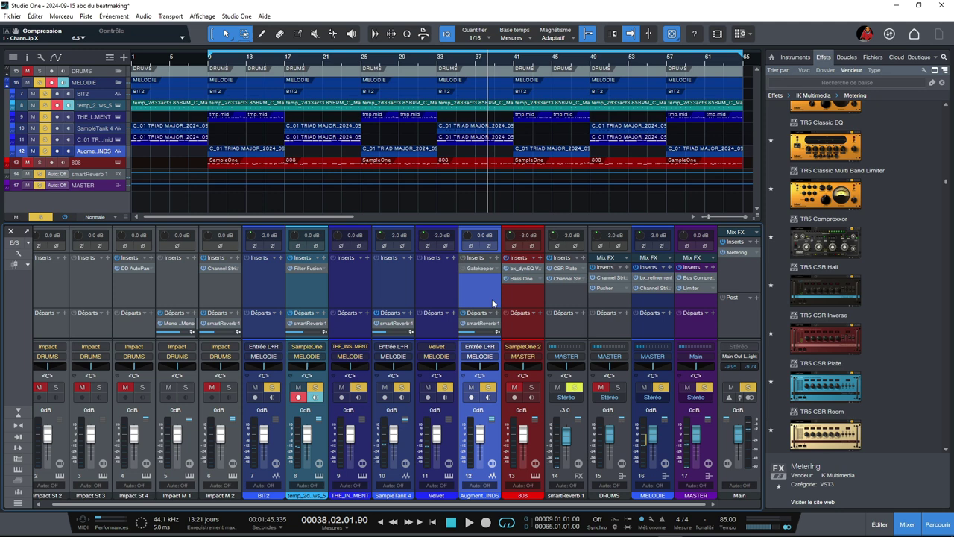
pyautogui.click(363, 60)
pyautogui.press('space')
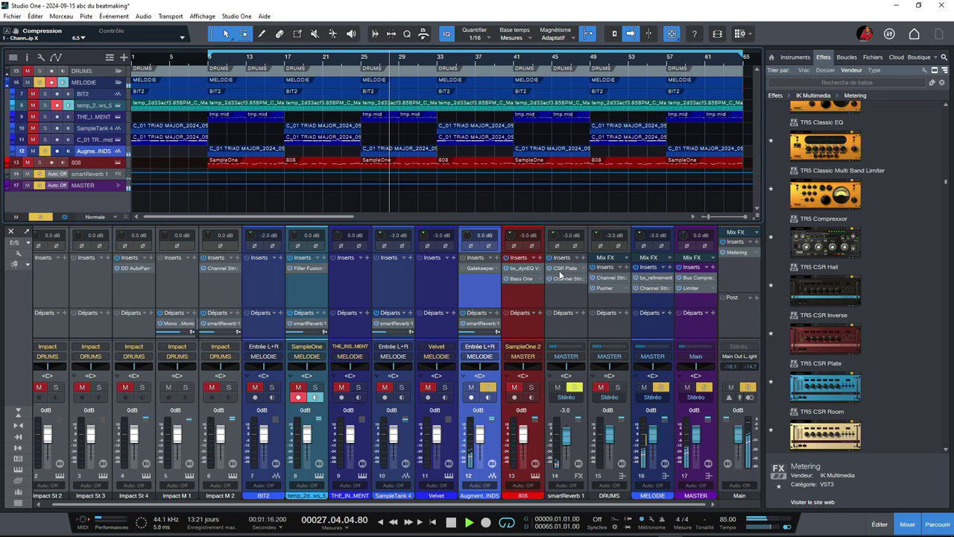
# - Reactivate the Gatekeeper insert on the Augmented WOODWINDS channel, view its gate pattern, and close the plug-in window
pyautogui.click(472, 269)
pyautogui.click(478, 277)
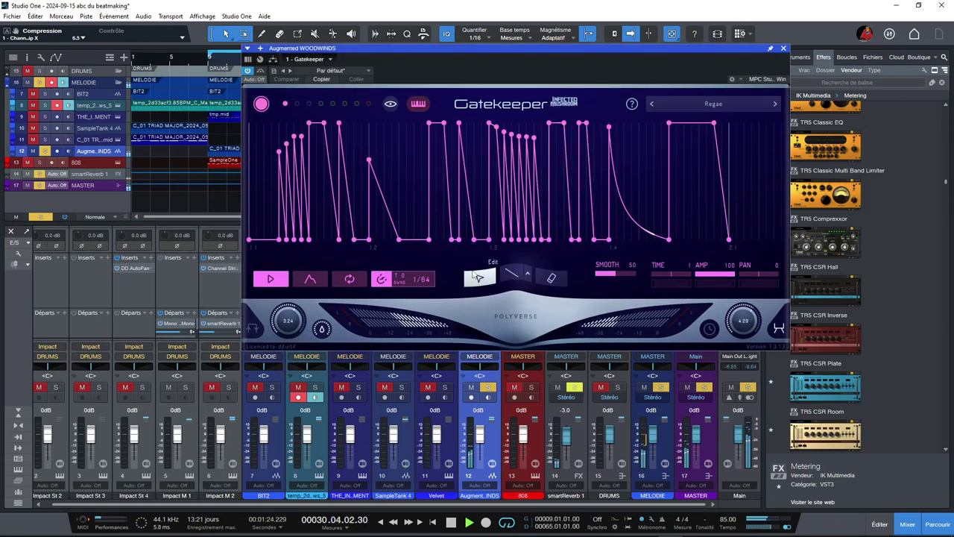
pyautogui.click(783, 49)
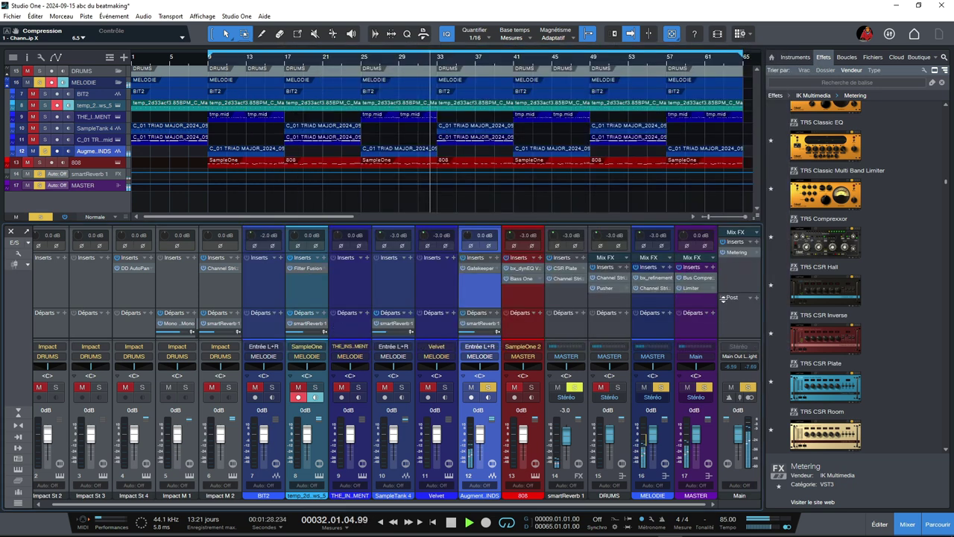
# - Solo the entire MELODIE bus and replay it from bar 25
pyautogui.click(661, 388)
pyautogui.click(662, 389)
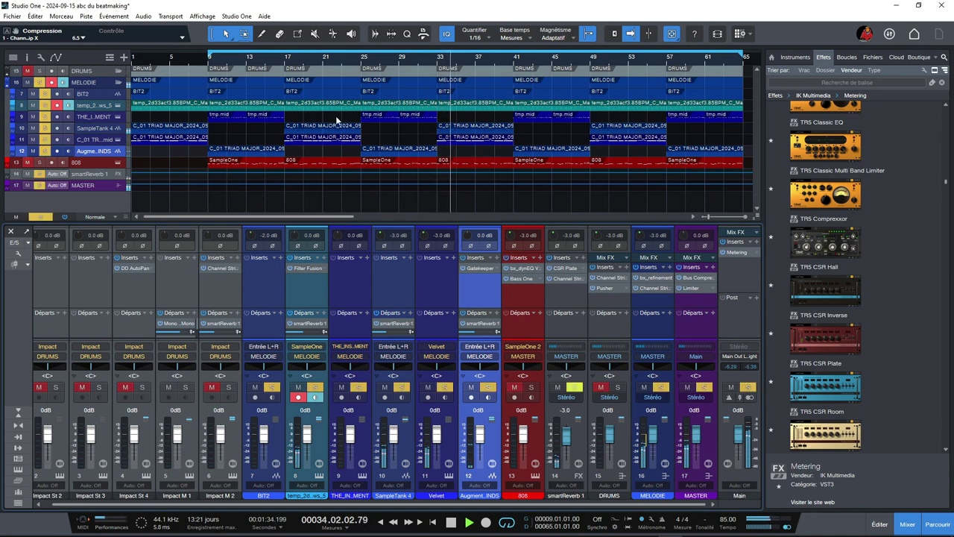
pyautogui.click(362, 65)
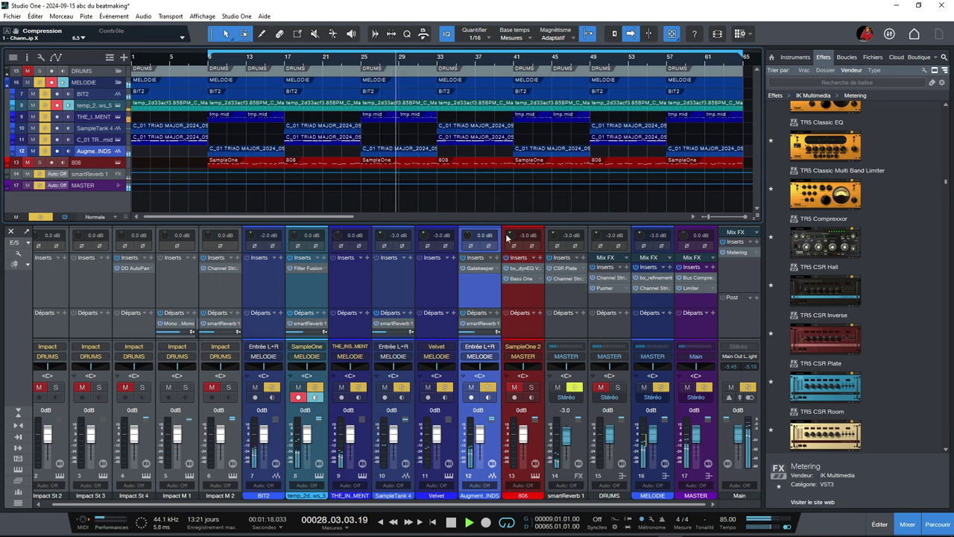
# - Add the DRUMS bus and the 808 channel to the soloed playback, and clear all solos
pyautogui.click(618, 390)
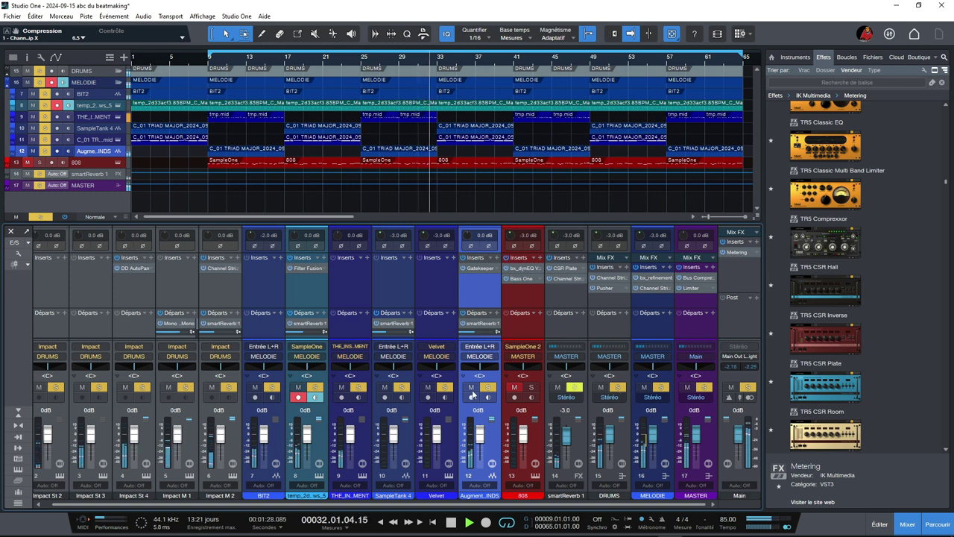
pyautogui.click(529, 389)
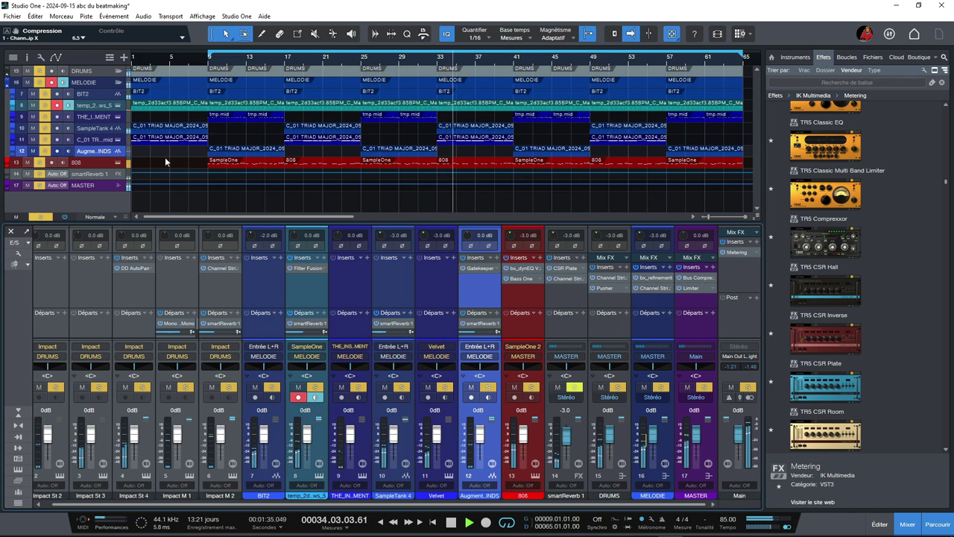
pyautogui.click(40, 217)
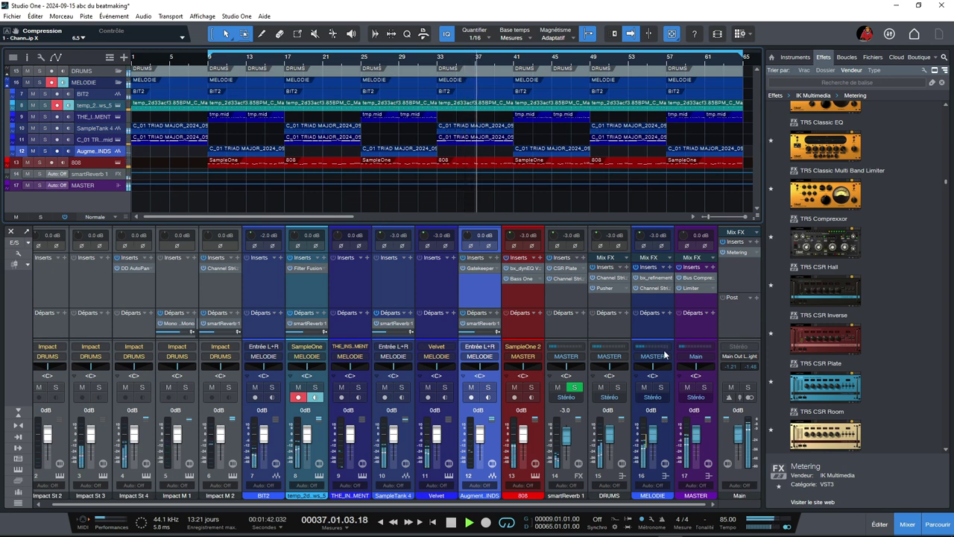
# - Open Bass One on the 808 channel, solo that channel, and switch the plug-in's display to MULTI
pyautogui.click(524, 277)
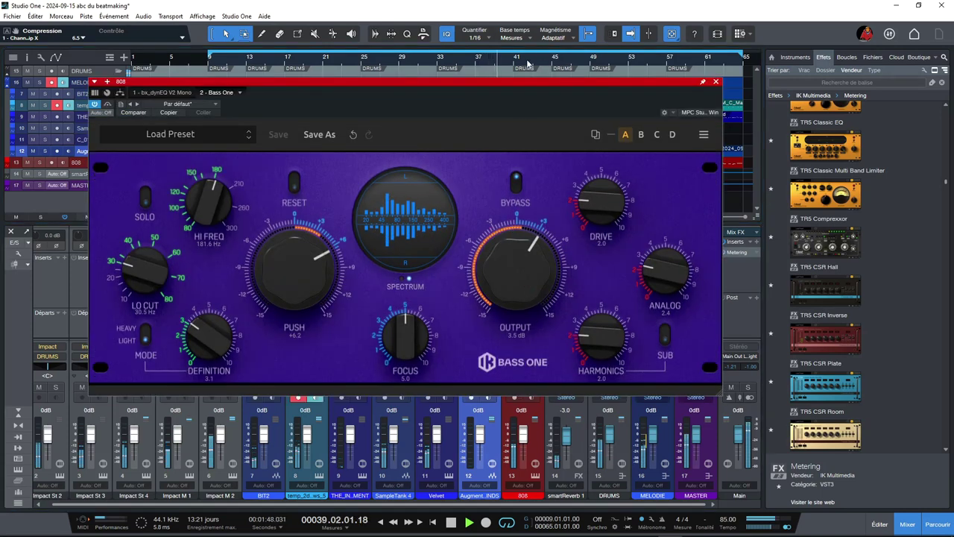
pyautogui.moveTo(533, 83); pyautogui.dragTo(526, 13)
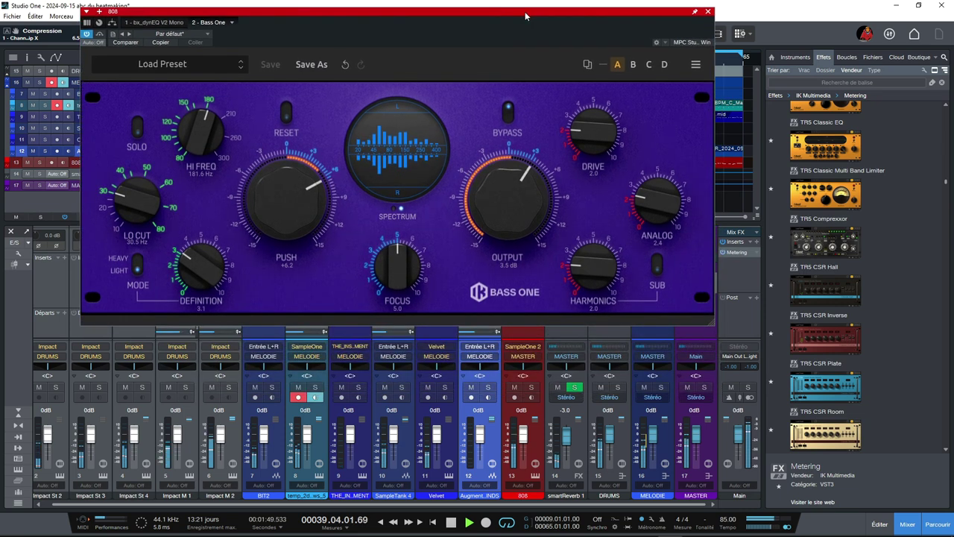
pyautogui.click(530, 387)
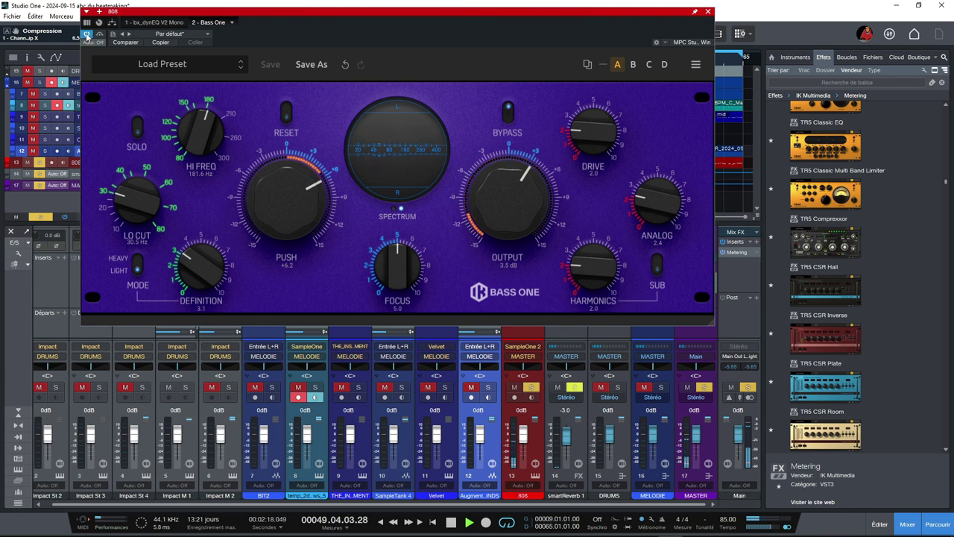
pyautogui.click(393, 210)
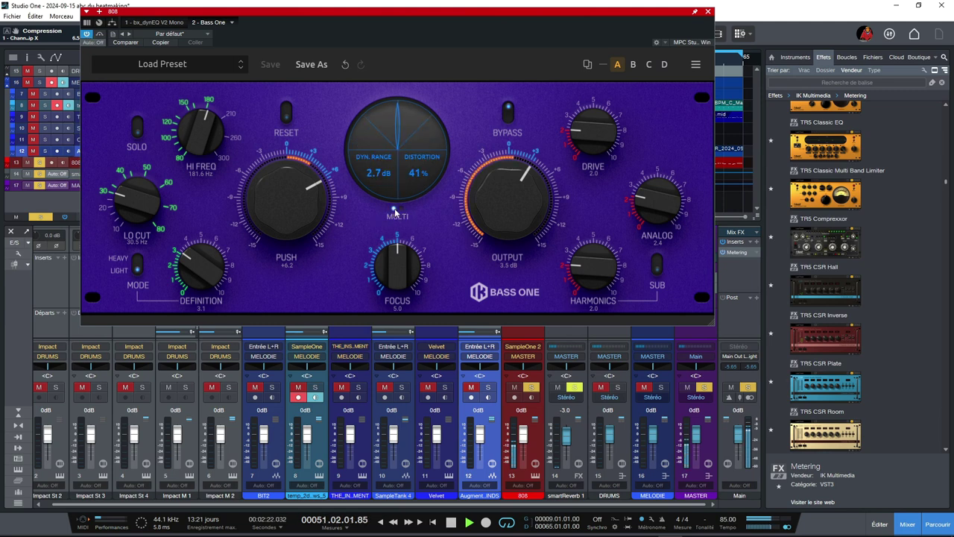
# - Switch Bass One's display to SPECTRUM, stop playback, and solo the DRUMS bus with the plug-in window closed
pyautogui.click(399, 212)
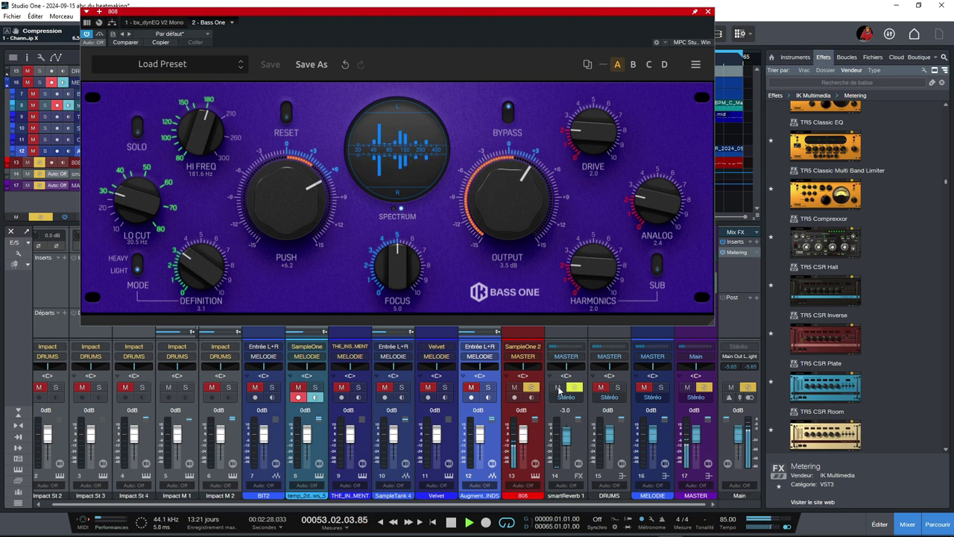
pyautogui.press('space')
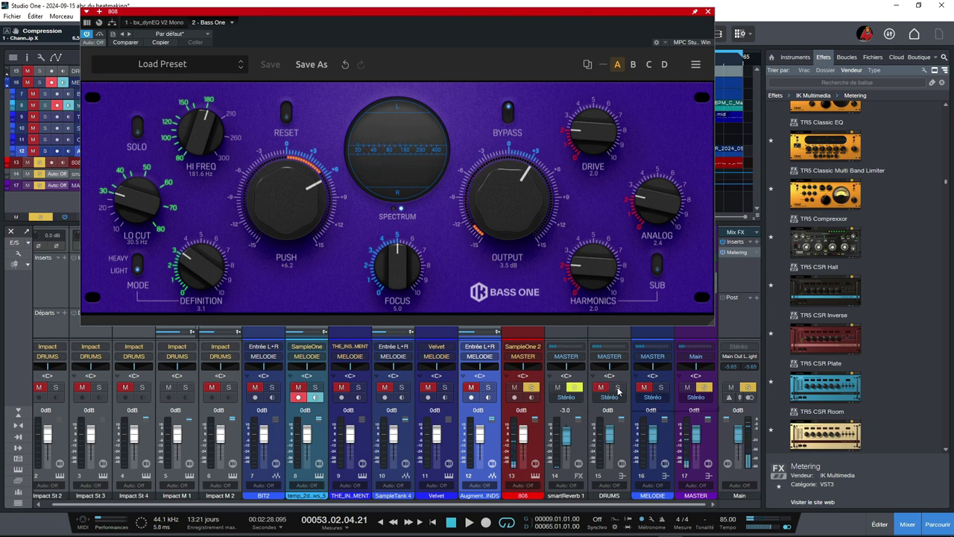
pyautogui.click(618, 388)
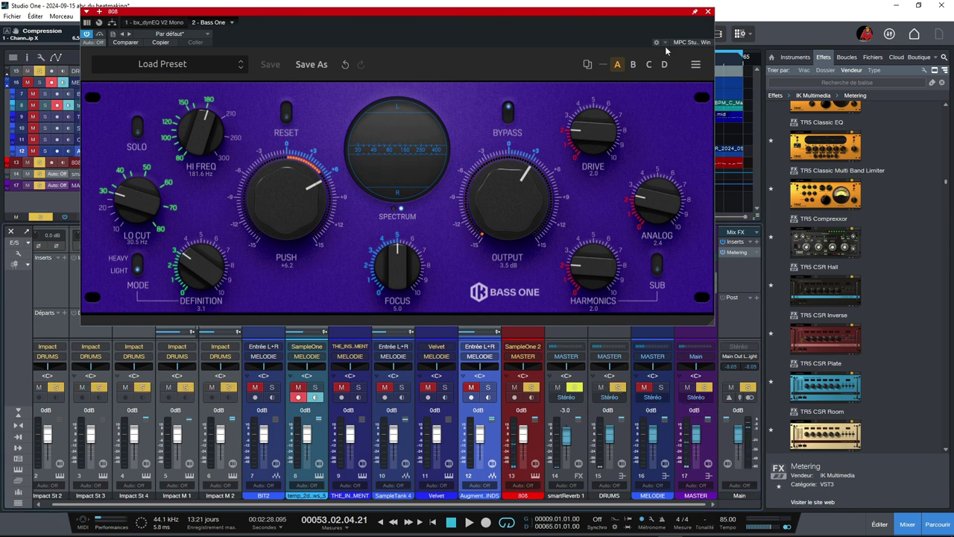
pyautogui.click(709, 11)
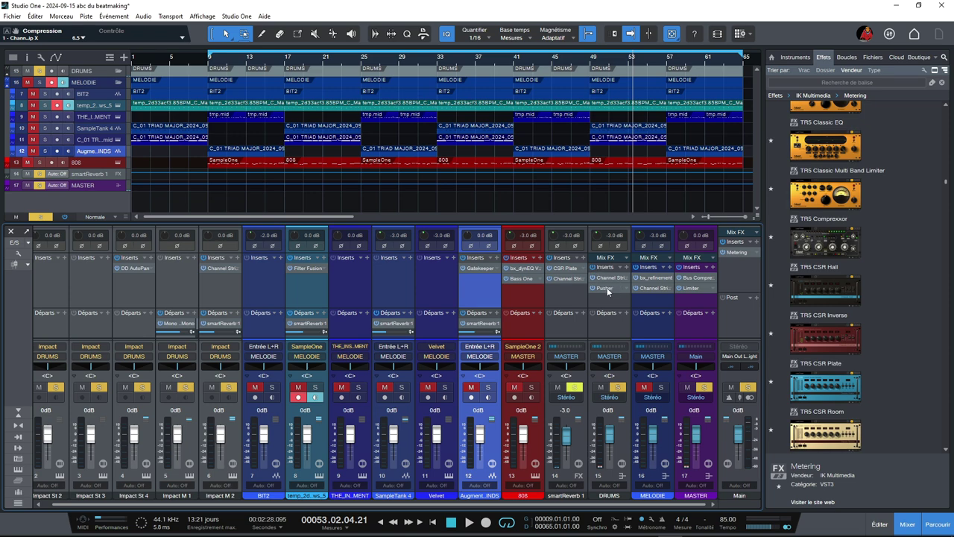
# - View the Pusher plug-in on the DRUMS bus, and play the soloed drums from the loop start at bar 9
pyautogui.click(605, 288)
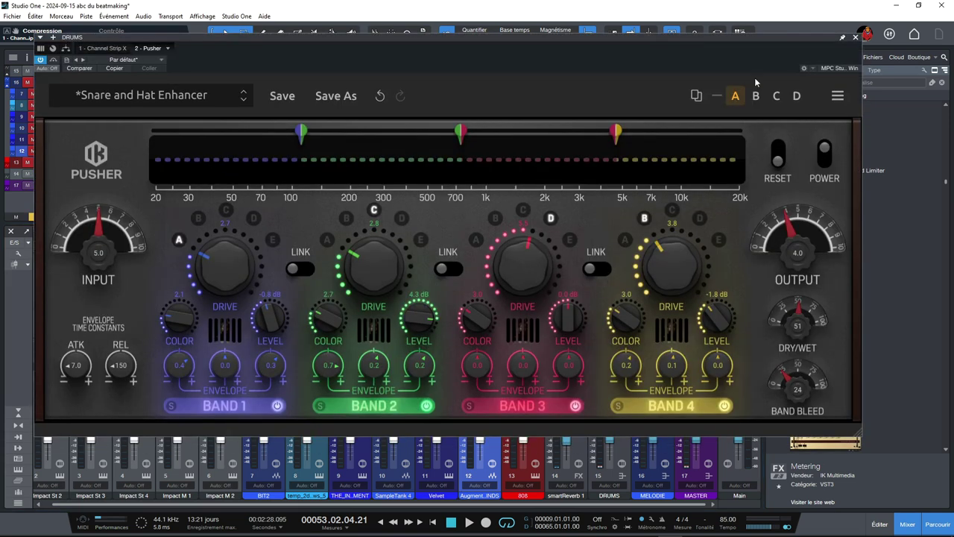
pyautogui.click(855, 37)
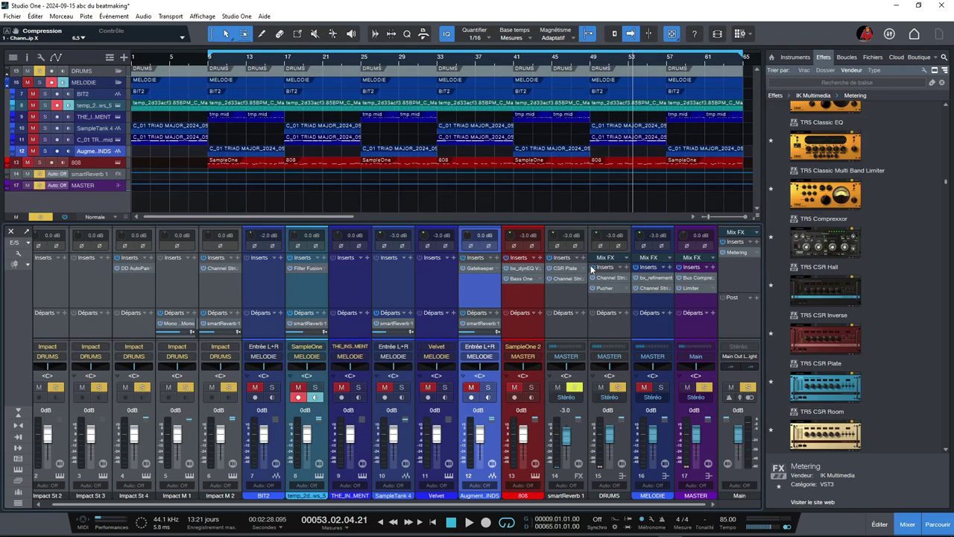
pyautogui.press('space')
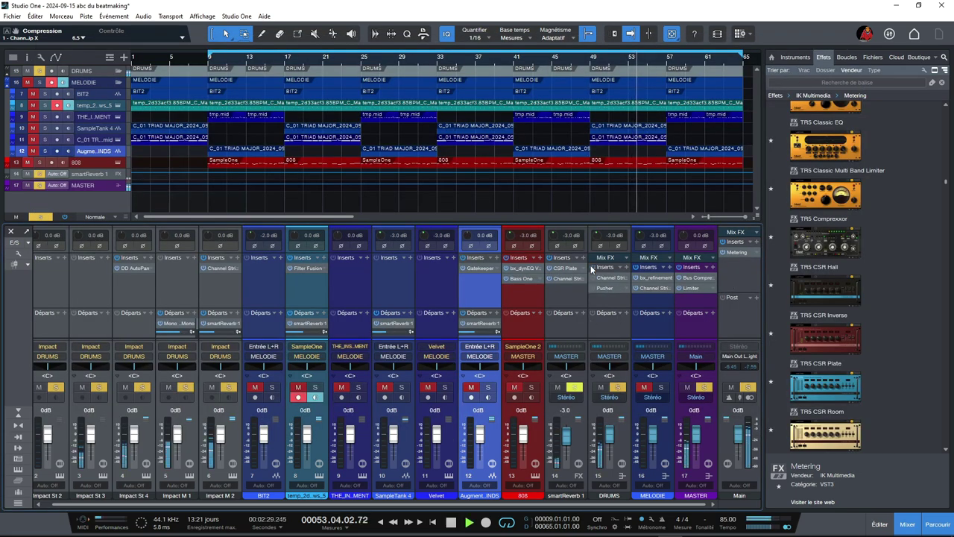
pyautogui.press('KP_1')
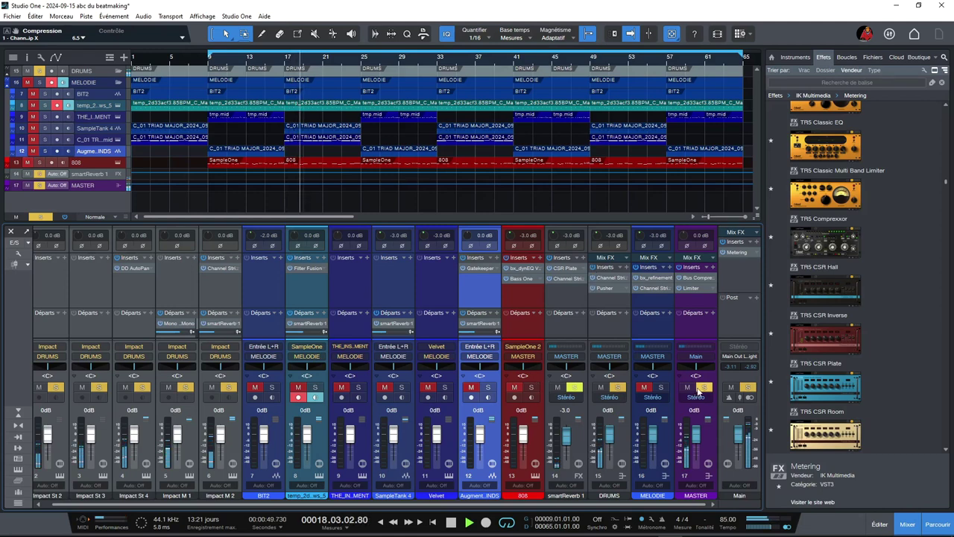
# - Add the MELODIE bus and the 808 channel to the soloed playback, and stop playback
pyautogui.click(660, 387)
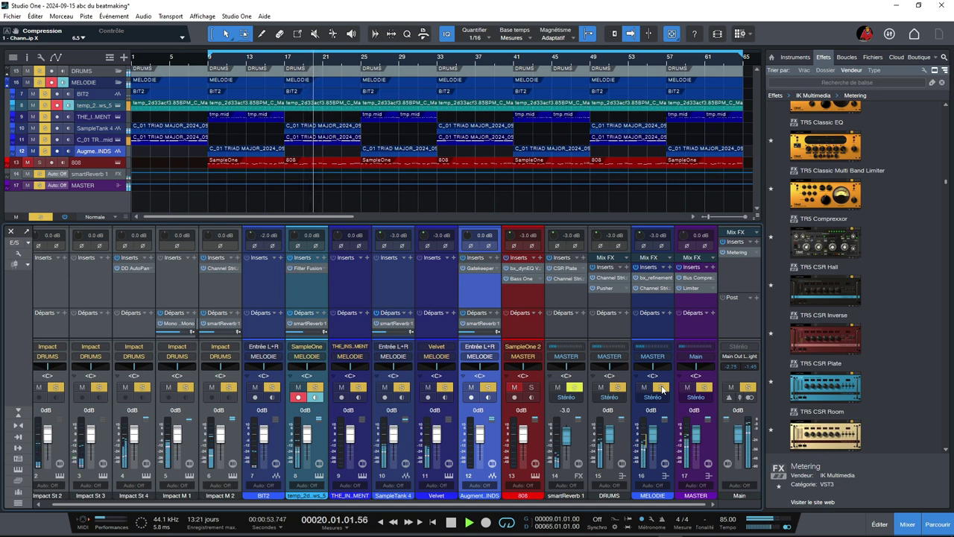
pyautogui.click(531, 387)
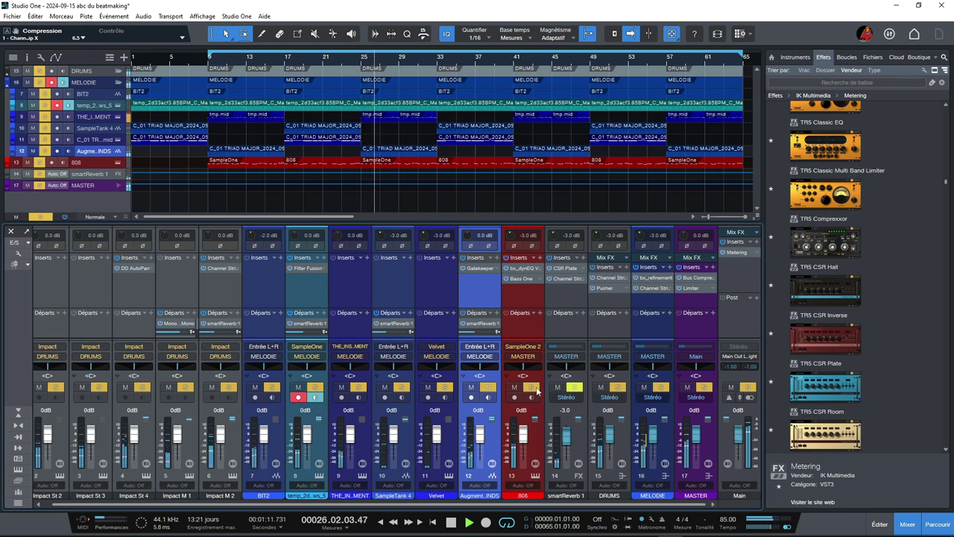
pyautogui.press('space')
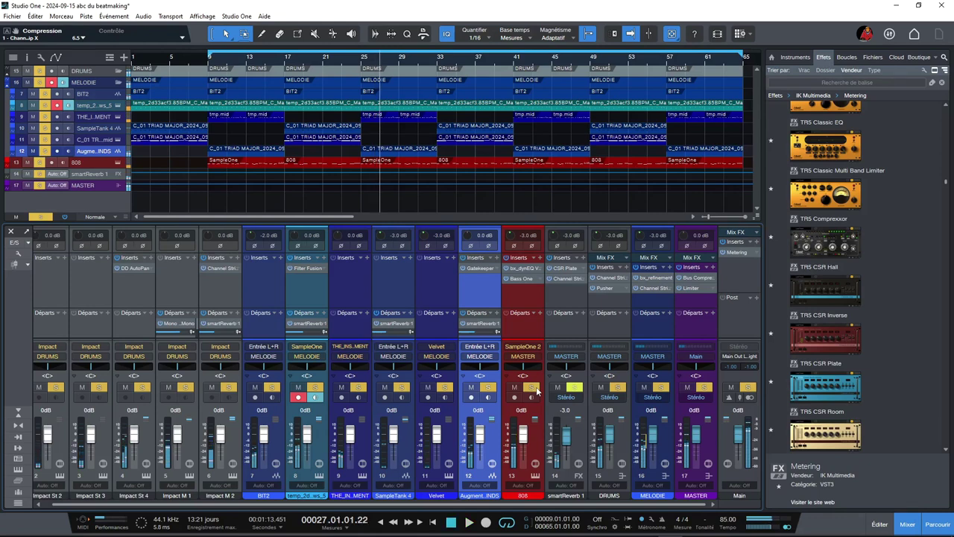
# - Pan the DRUMS bus to L2, and review Bass One on the 808 channel and Pusher on the DRUMS bus
pyautogui.moveTo(609, 375); pyautogui.dragTo(605, 375)
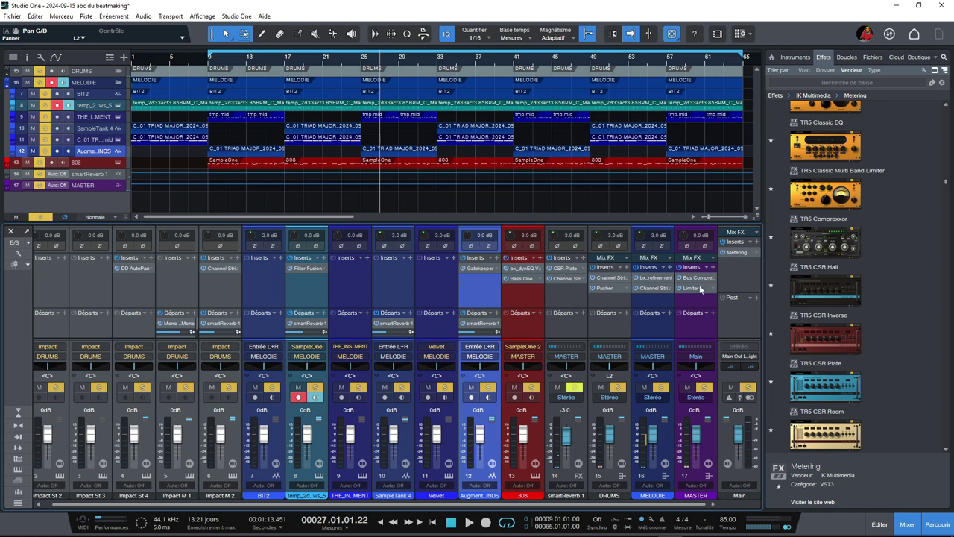
pyautogui.click(521, 279)
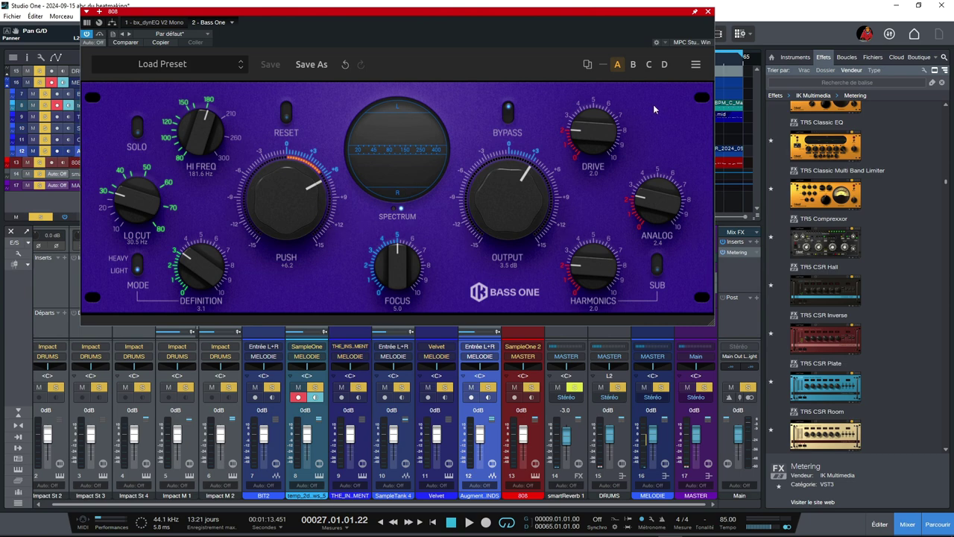
pyautogui.click(708, 12)
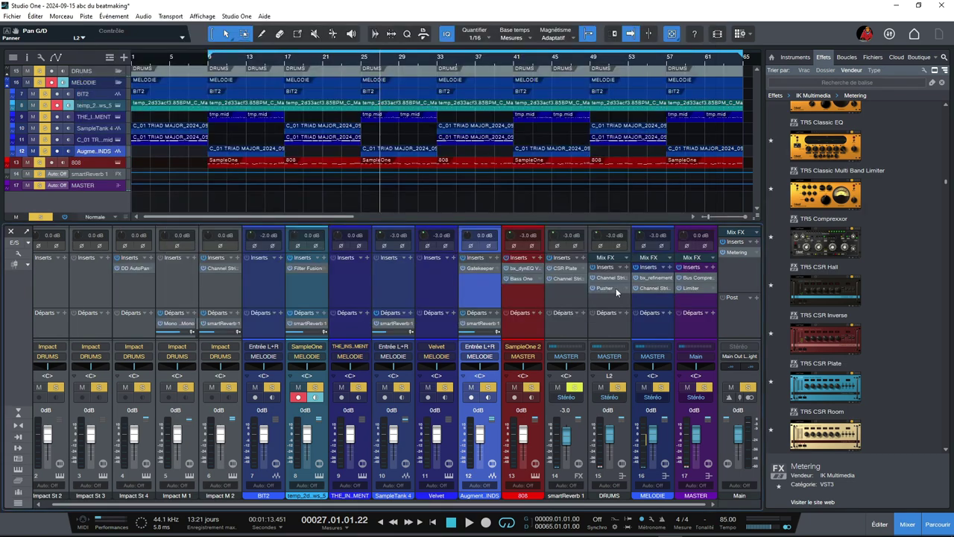
pyautogui.click(616, 288)
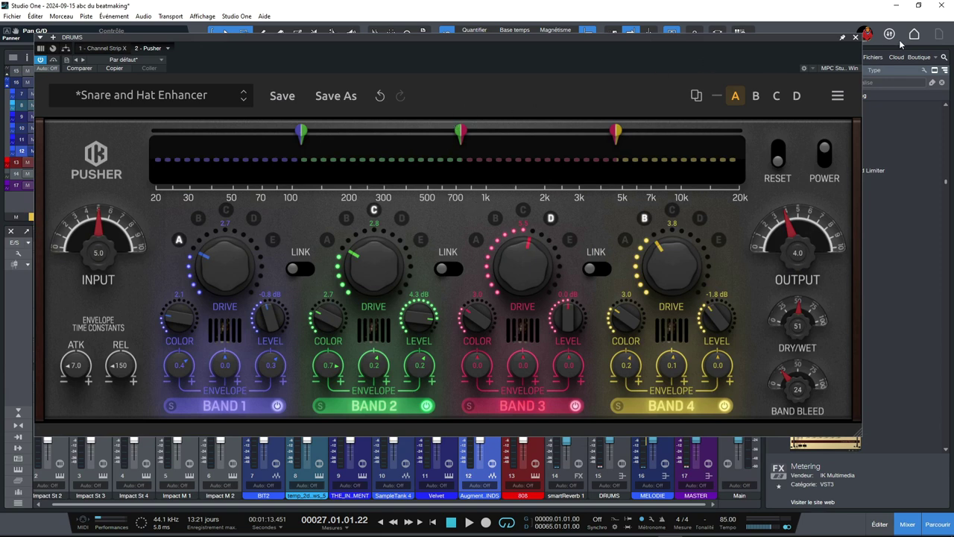
pyautogui.click(855, 37)
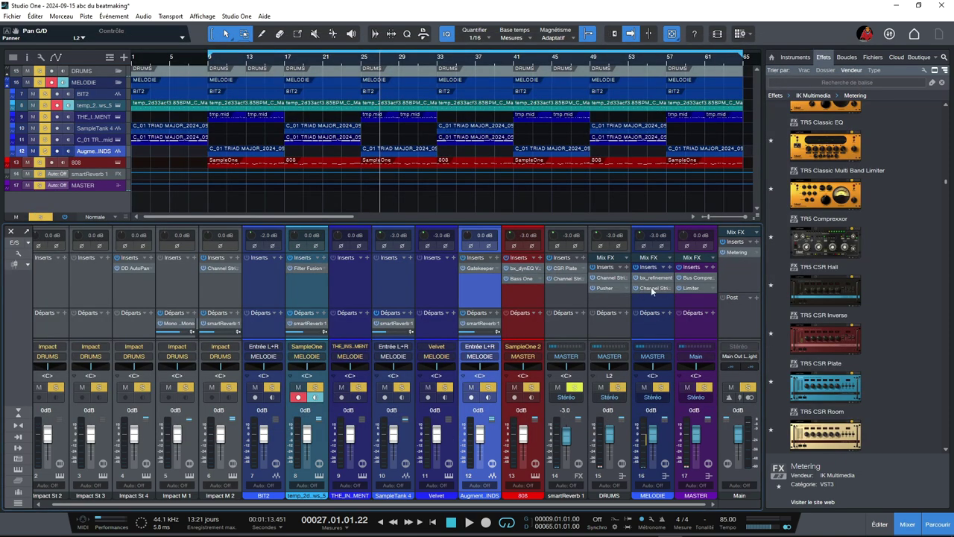
# - Set the Equalizer amount to 106% in the MELODIE bus's Channel Strip X, and close the plug-in window
pyautogui.click(650, 288)
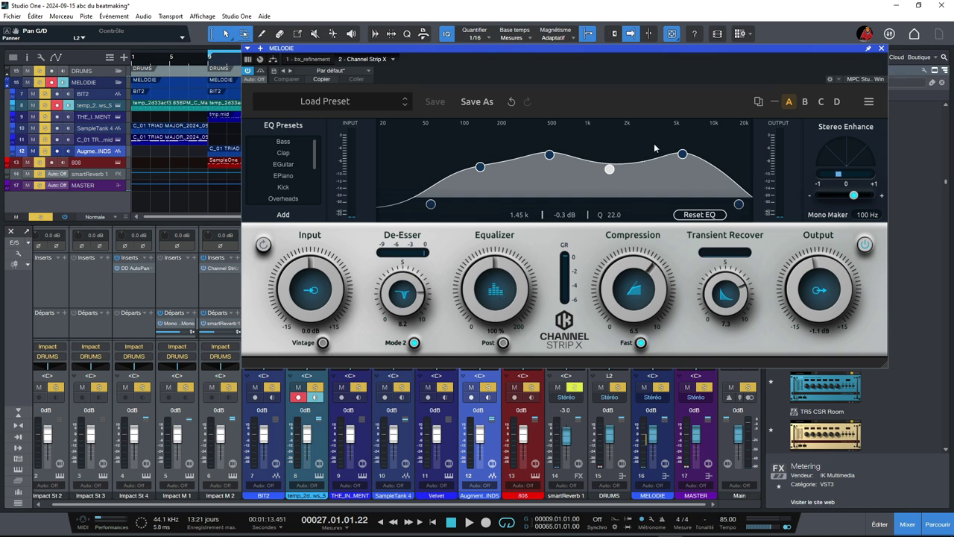
pyautogui.moveTo(514, 277); pyautogui.dragTo(477, 283)
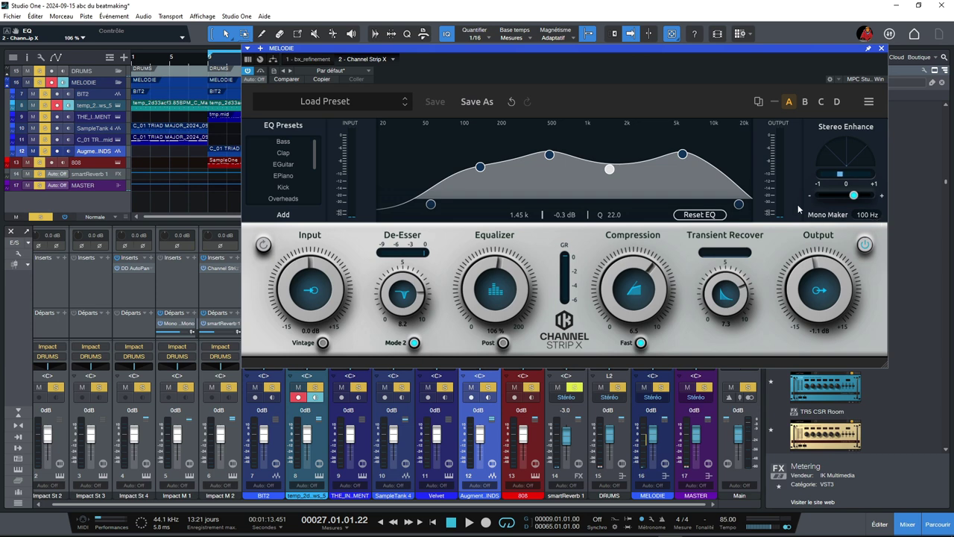
pyautogui.click(880, 47)
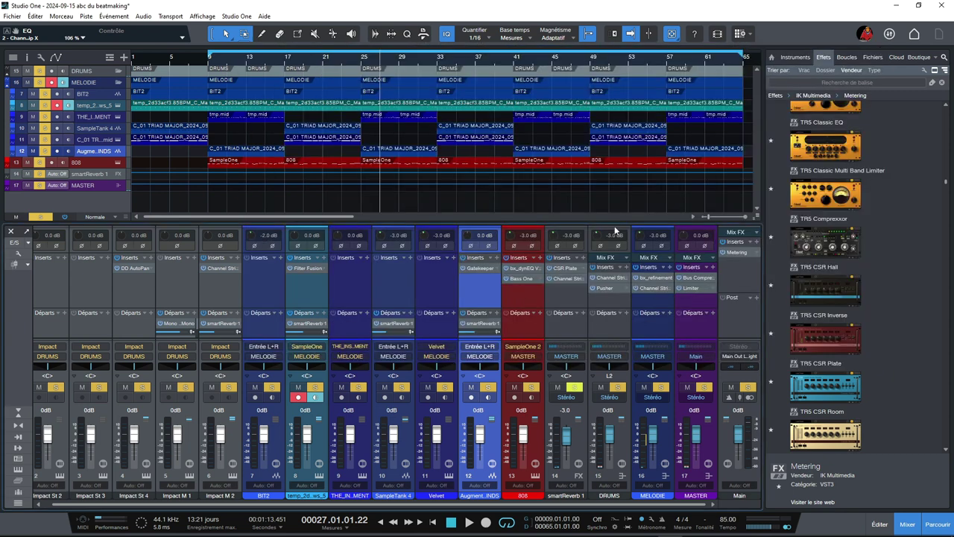
# - View the sidechain sources of the MASTER bus's Bus Compressor, turn its Sidechain off, and close the plug-in window
pyautogui.click(687, 276)
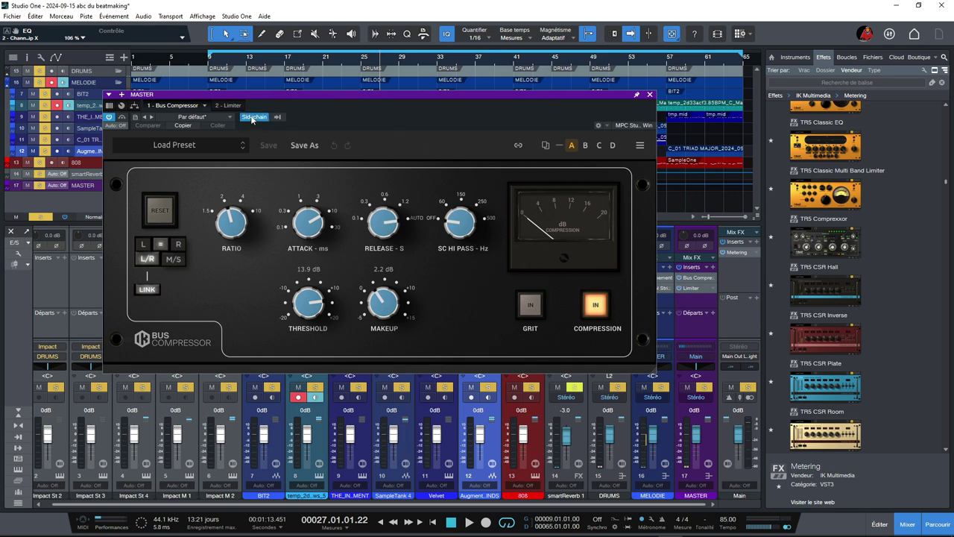
pyautogui.click(277, 117)
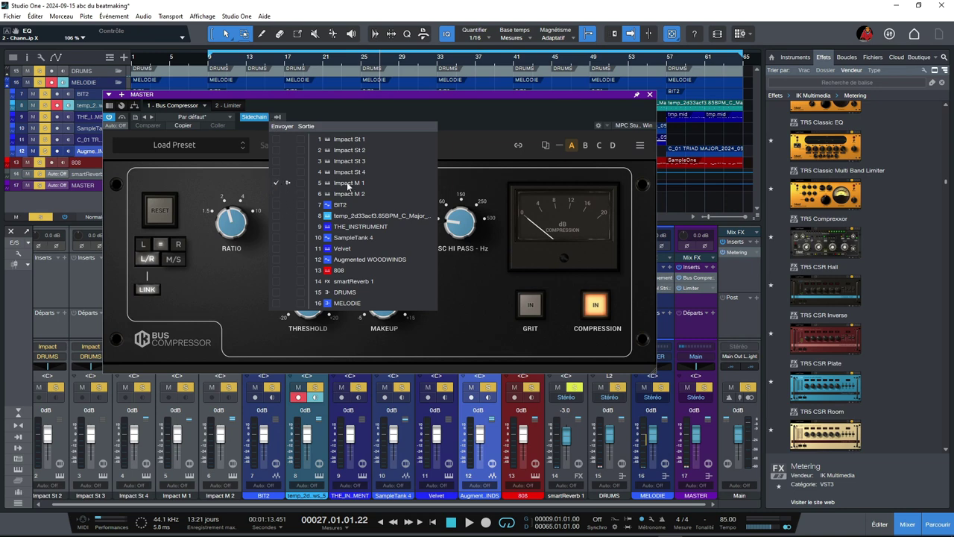
pyautogui.click(257, 109)
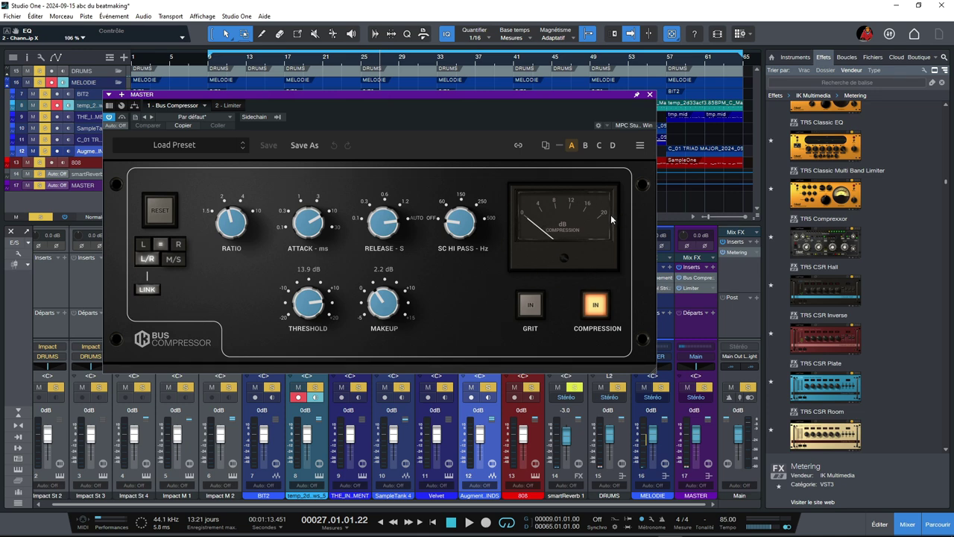
pyautogui.click(651, 95)
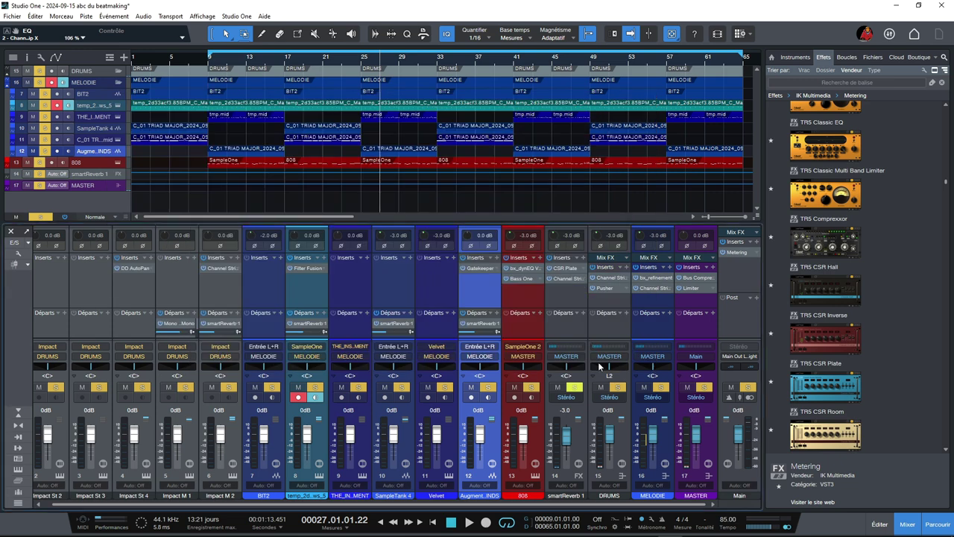
# - Clear all solos, and reduce the Metering plug-in on the Main output to its Spectrogram module only
pyautogui.click(42, 216)
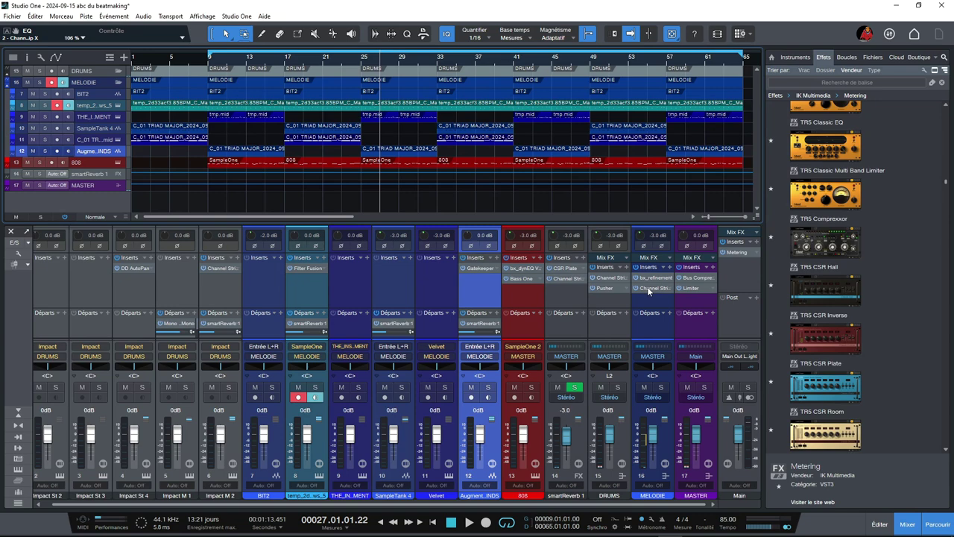
pyautogui.click(736, 252)
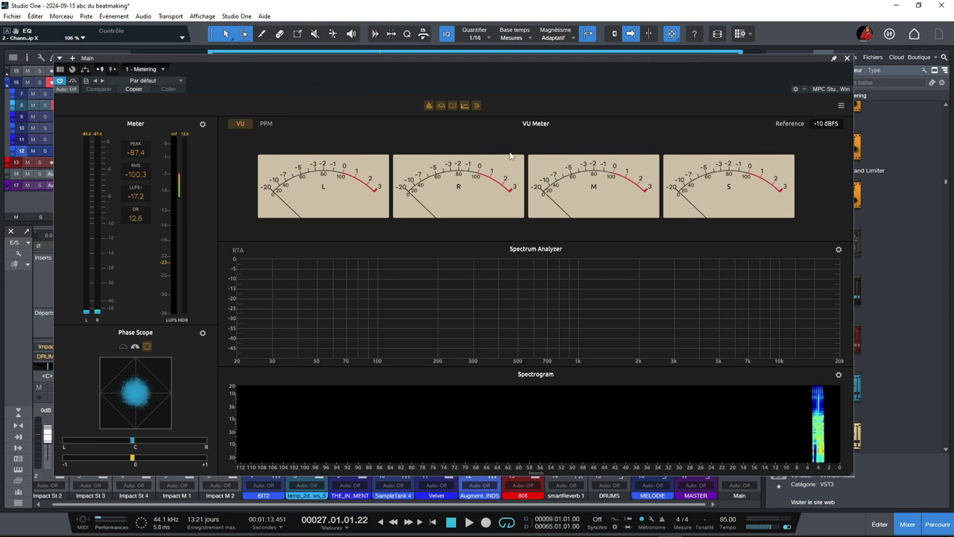
pyautogui.click(430, 105)
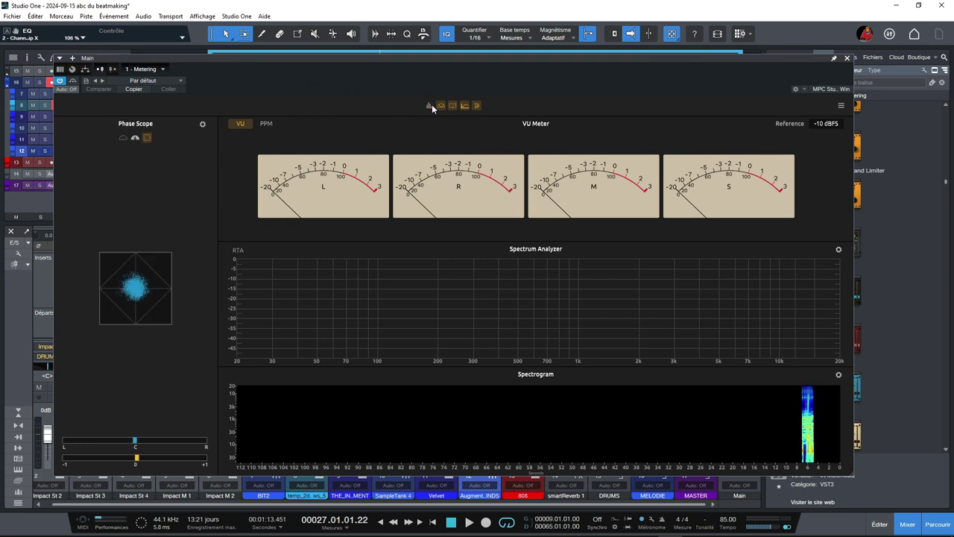
pyautogui.click(440, 105)
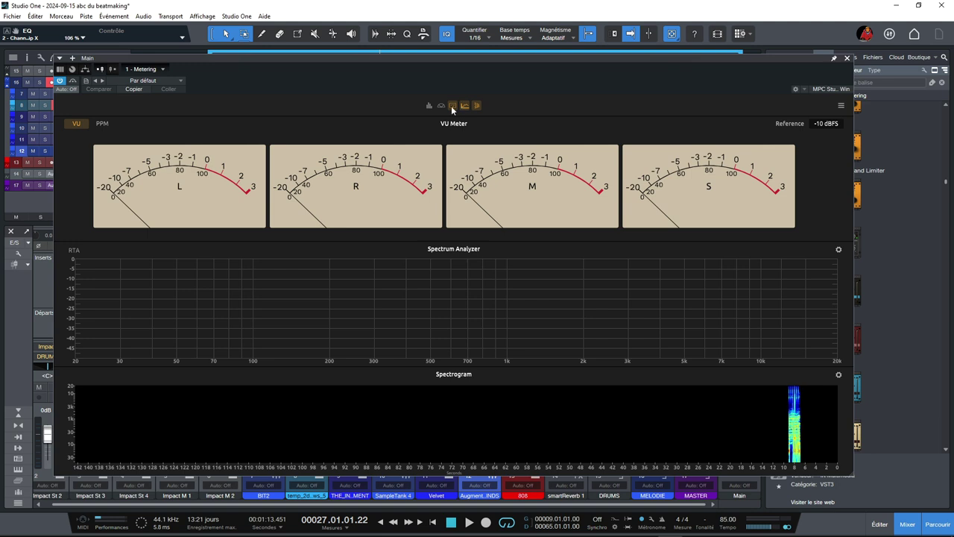
pyautogui.click(452, 105)
pyautogui.click(465, 105)
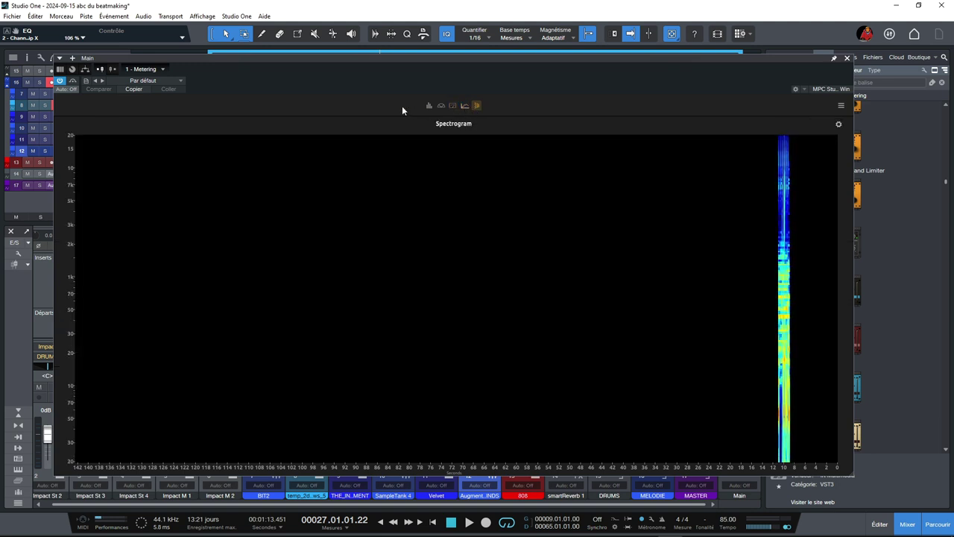
# - Show only the Meter and VU Meter modules in the Metering plug-in, toggling the Spectrum Analyzer and hiding the Spectrogram
pyautogui.click(430, 104)
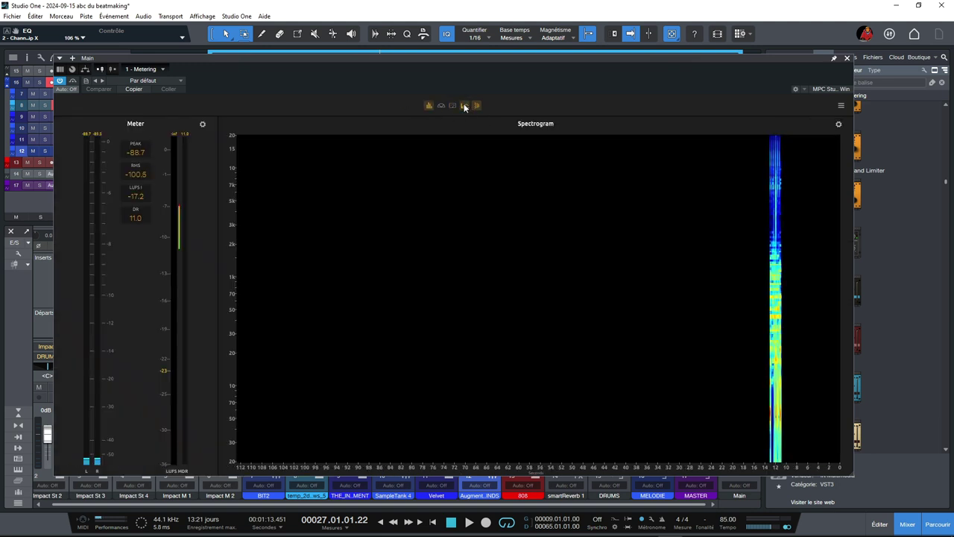
pyautogui.click(464, 106)
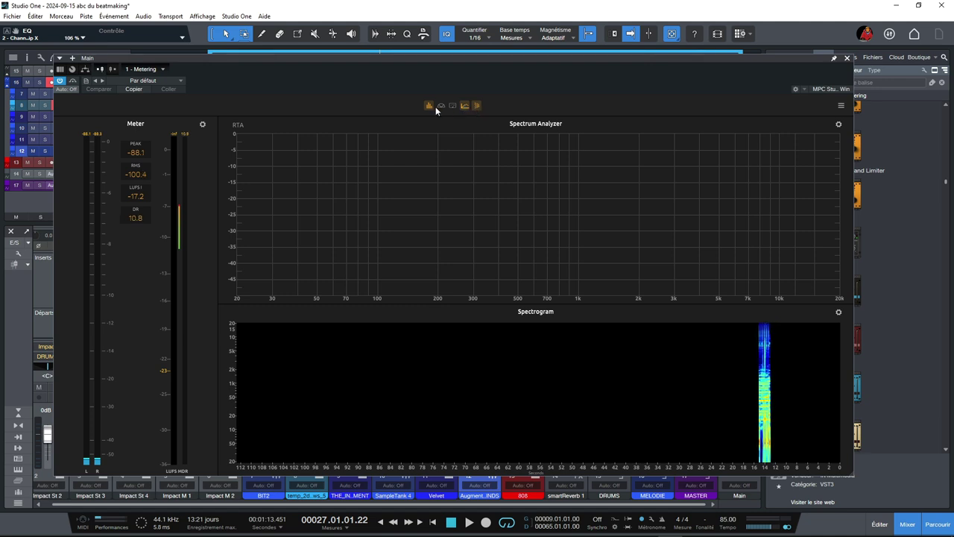
pyautogui.click(451, 105)
pyautogui.click(465, 107)
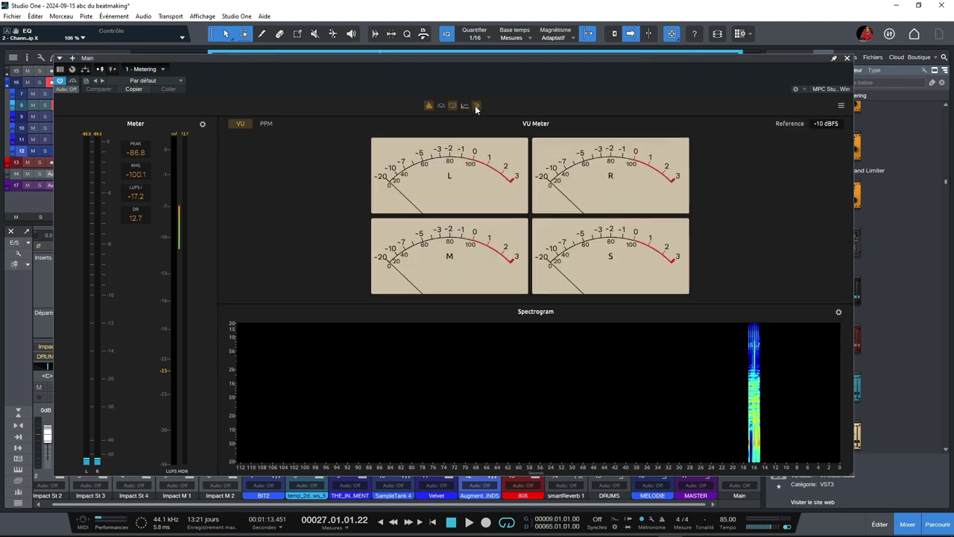
pyautogui.click(476, 105)
# - Play the mix while comparing the PPM and VU scales, and replace the VU Meter with the Spectrum Analyzer
pyautogui.press('space')
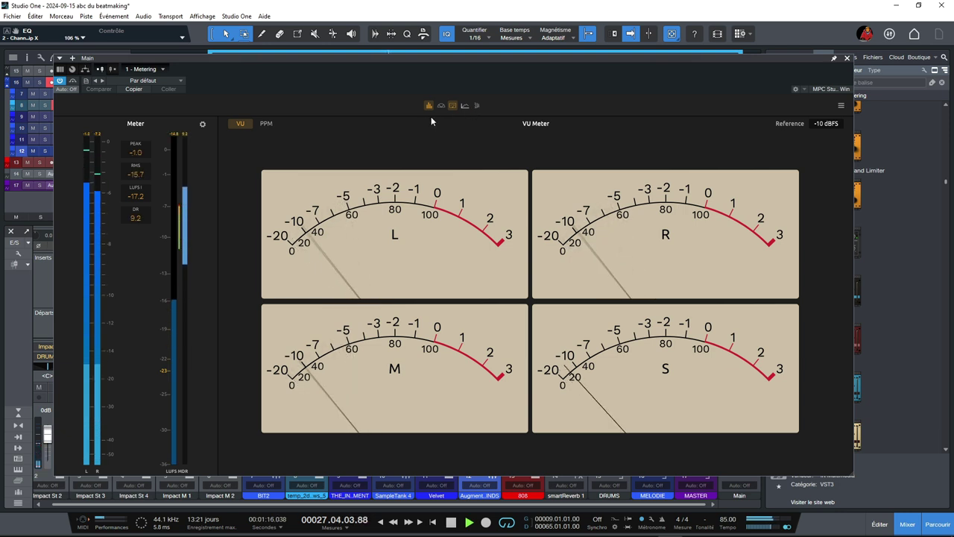
pyautogui.click(267, 123)
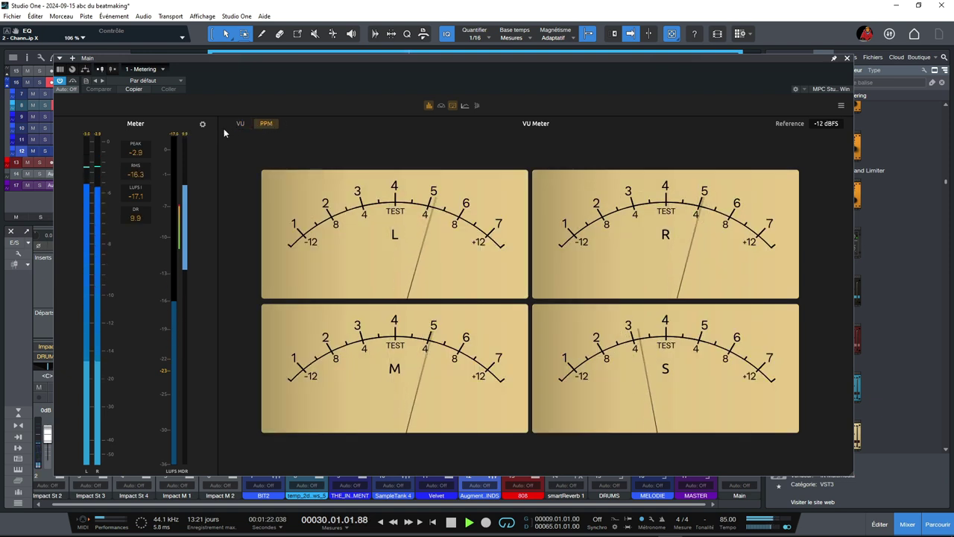
pyautogui.click(241, 125)
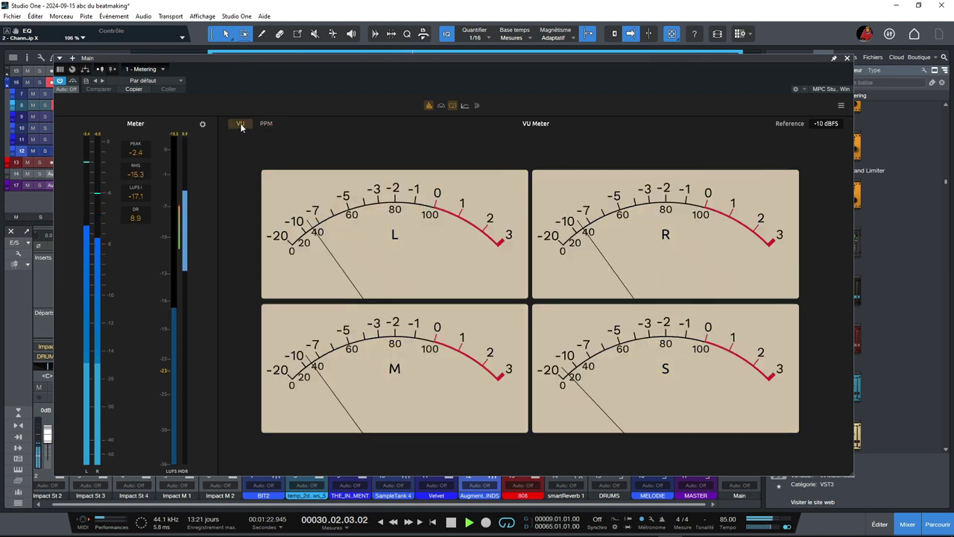
pyautogui.click(466, 105)
pyautogui.click(451, 106)
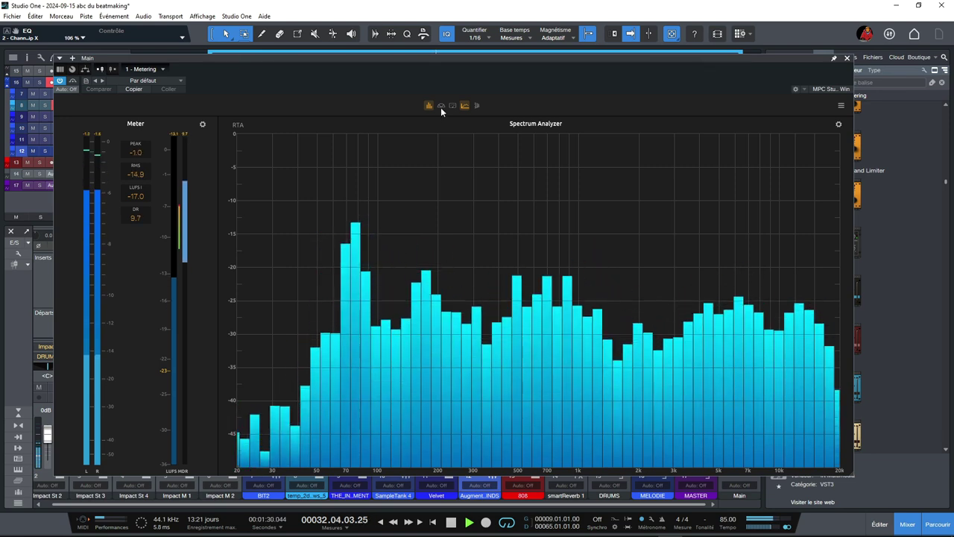
# - Add the Phase Scope module to the Metering plug-in, and stop playback before closing the plug-in window
pyautogui.click(440, 106)
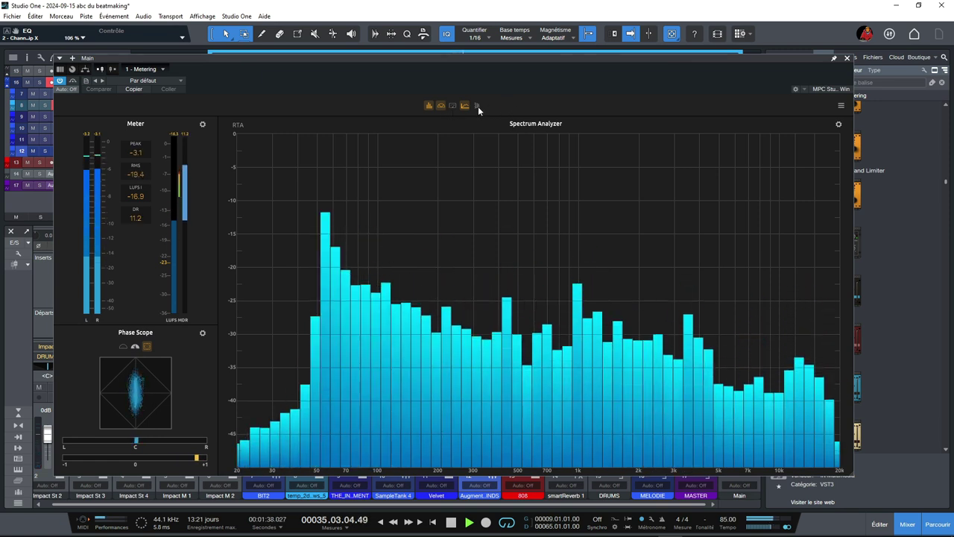
pyautogui.press('space')
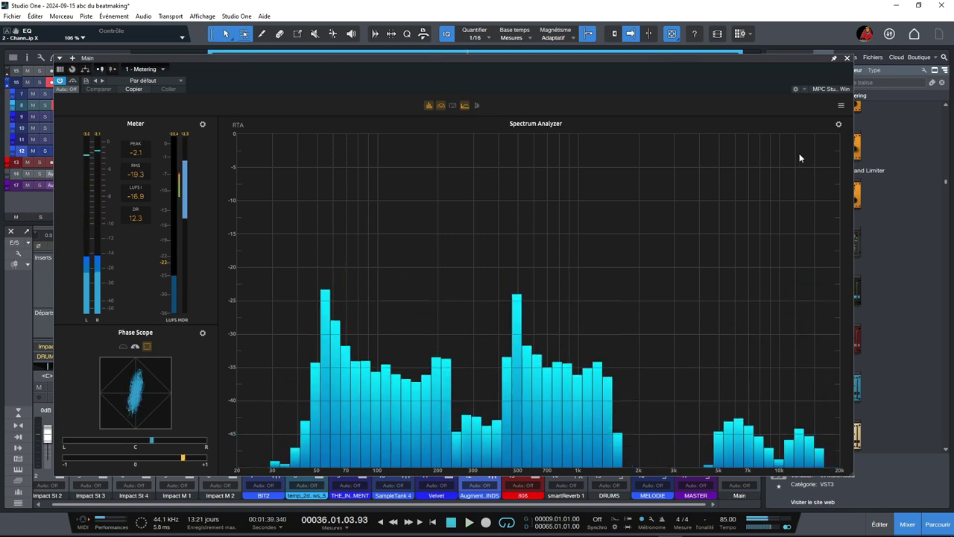
pyautogui.click(847, 58)
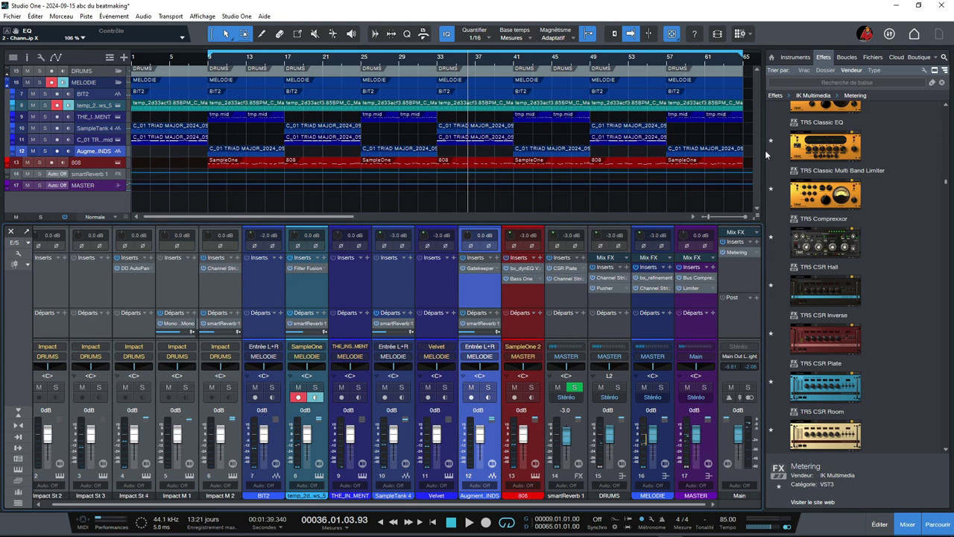
# - Browse the IK Multimedia effects list up past Metering to Linear Phase EQ, and play a short passage of the full mix
pyautogui.moveTo(946, 183); pyautogui.dragTo(949, 179)
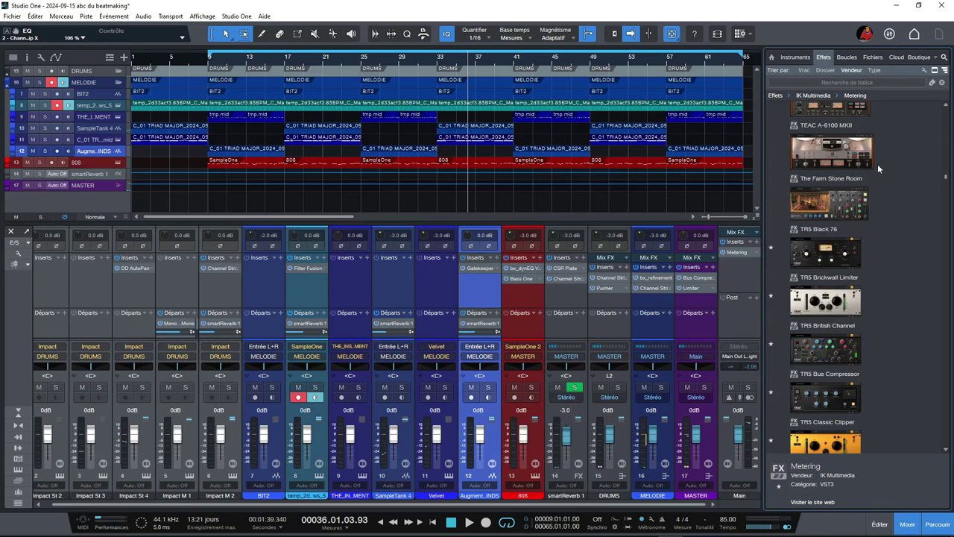
pyautogui.moveTo(947, 181); pyautogui.dragTo(946, 163)
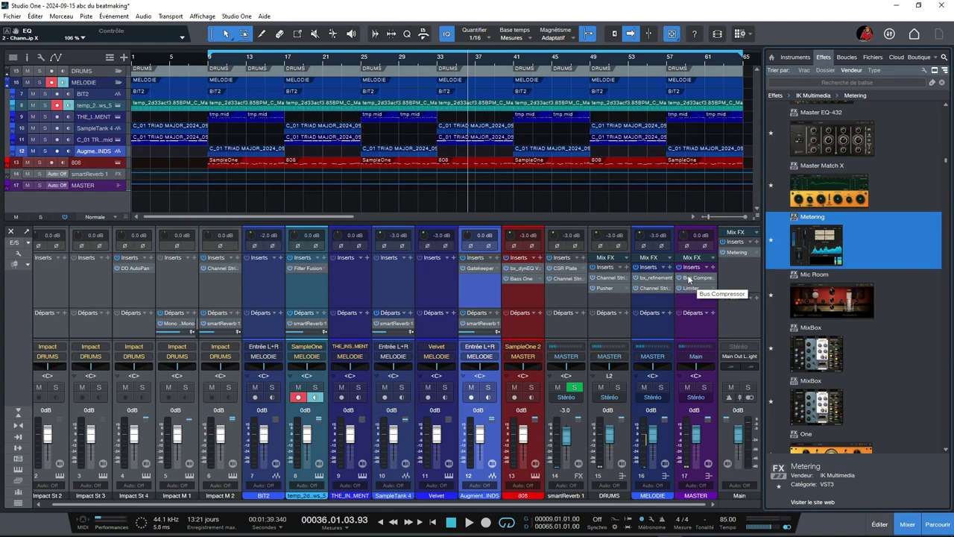
pyautogui.press('space')
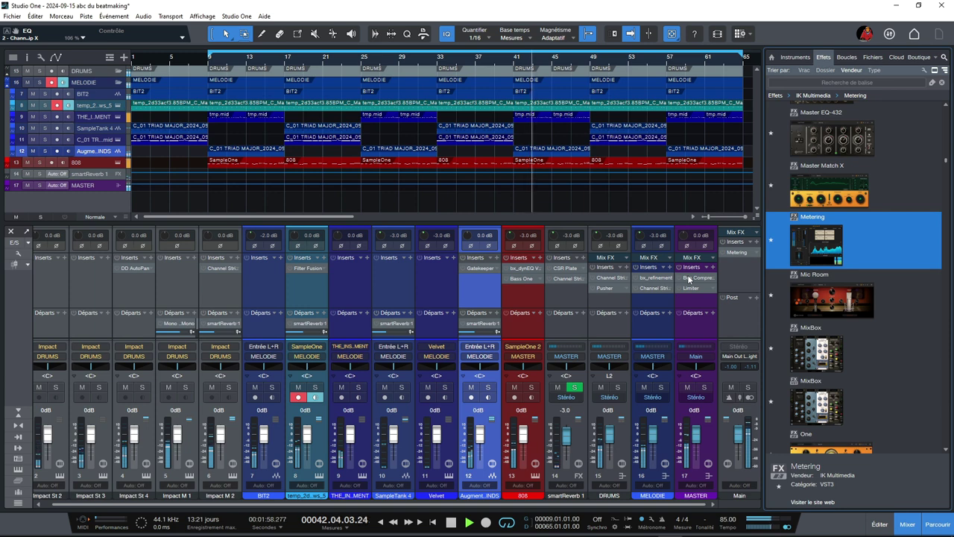
pyautogui.press('space')
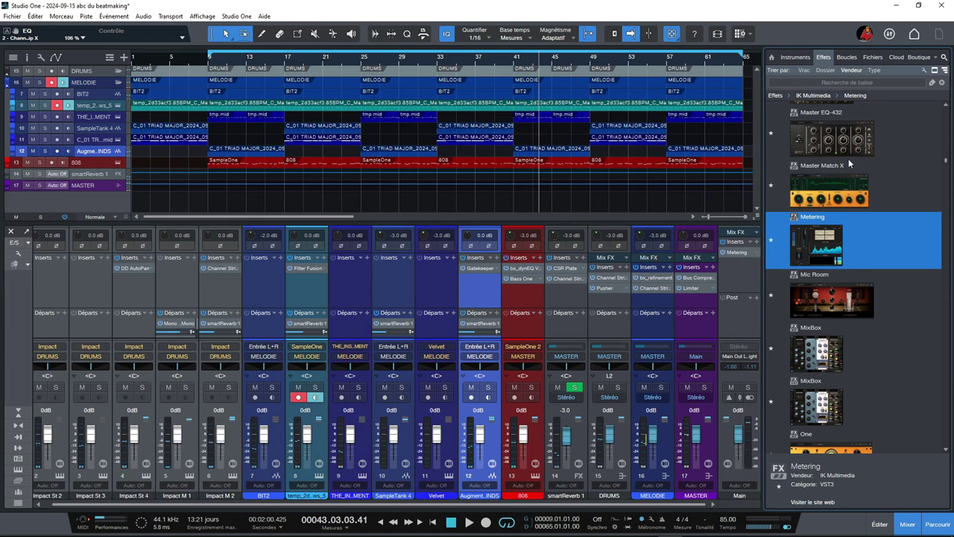
pyautogui.scroll(5, 848, 162)
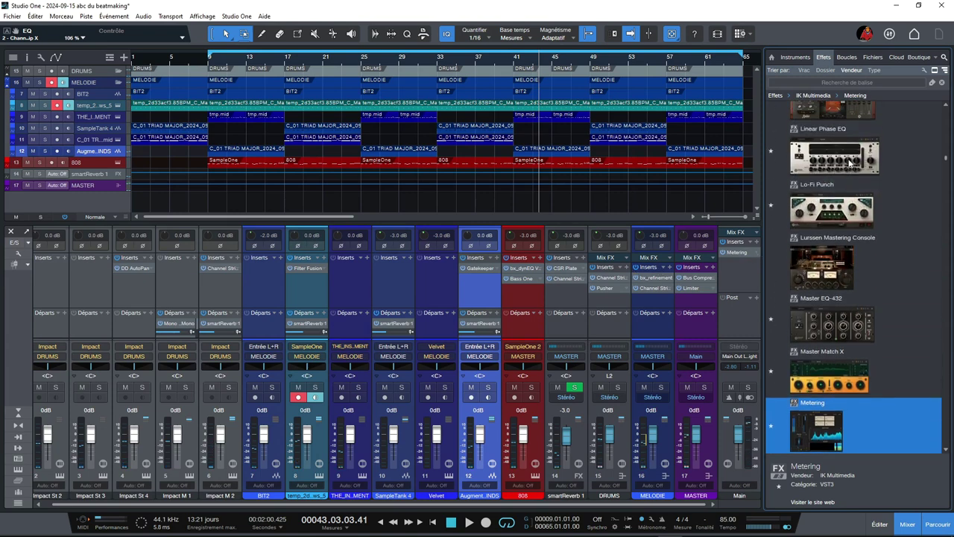